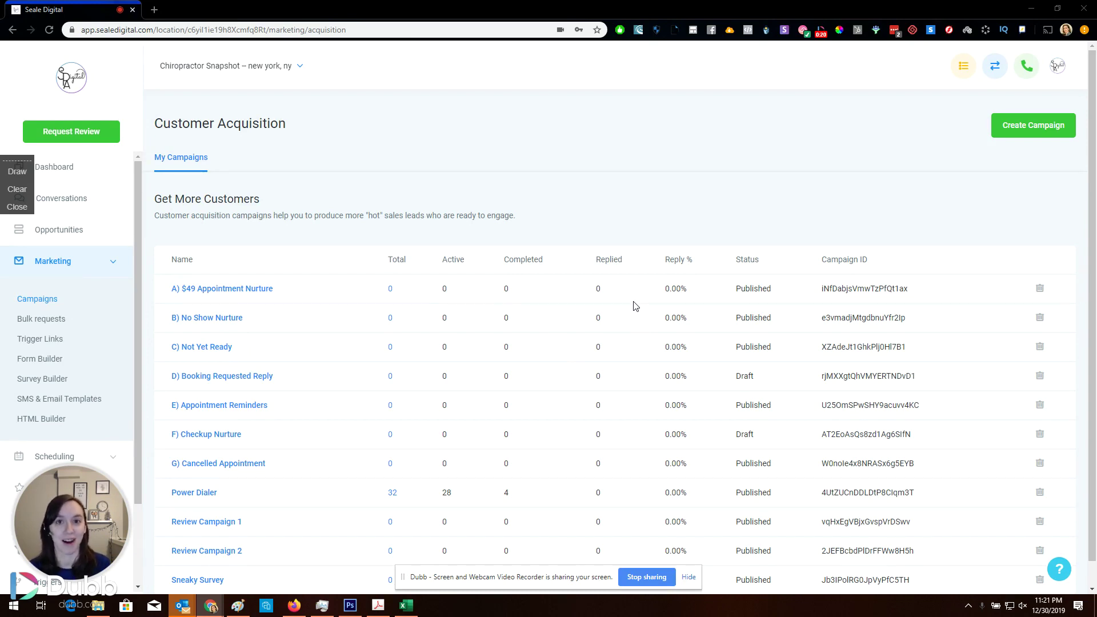
# Bring the Groupon Leads spreadsheet forward, maximize it, and widen Tags column M to show full tags.
pyautogui.click(689, 577)
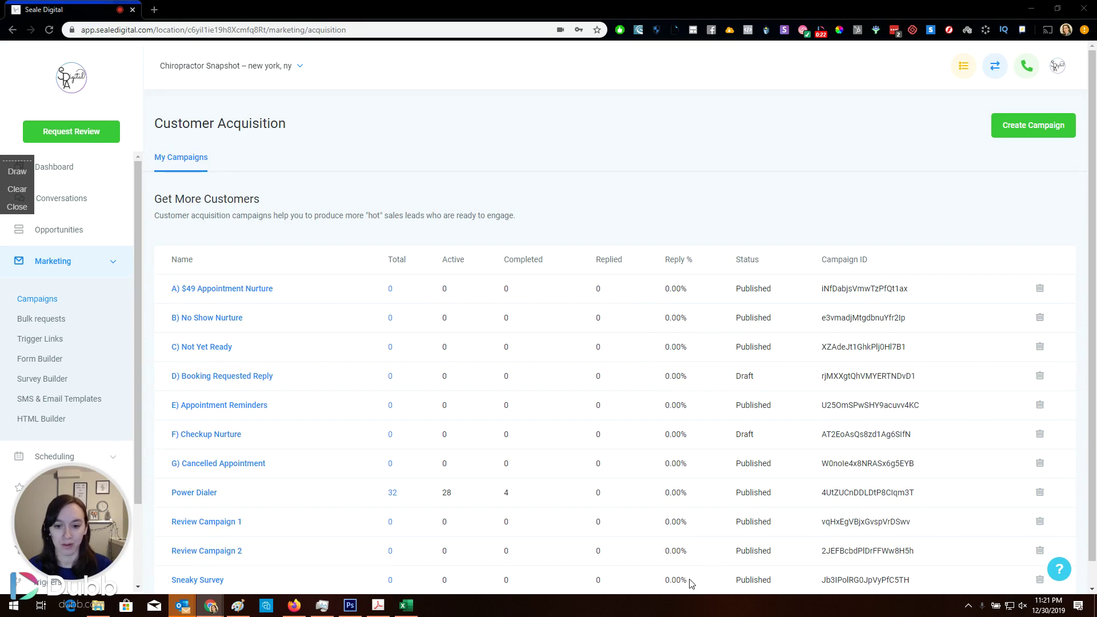
pyautogui.click(406, 605)
pyautogui.click(664, 51)
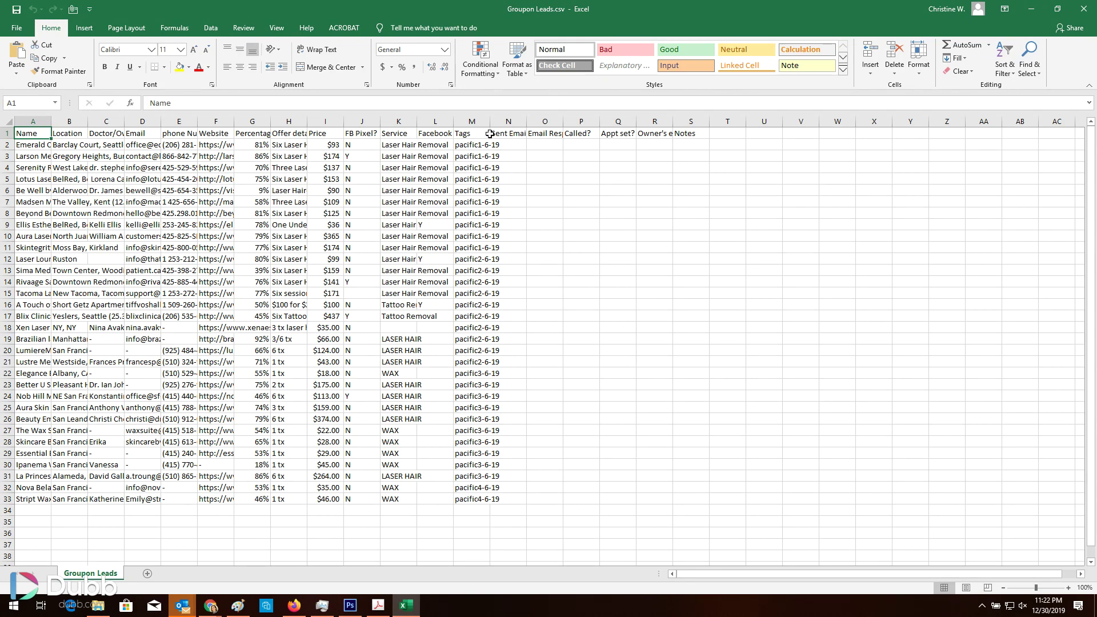
pyautogui.moveTo(490, 121); pyautogui.dragTo(525, 122)
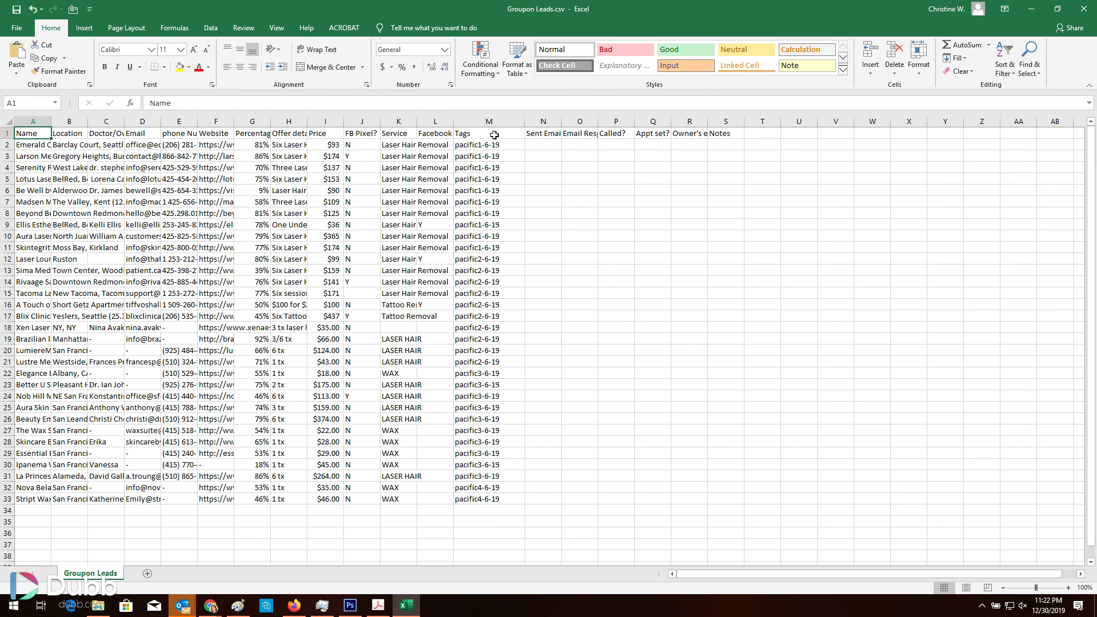
# Select the pacific1 to pacific4 tag groups in column M to review the batches.
pyautogui.click(494, 134)
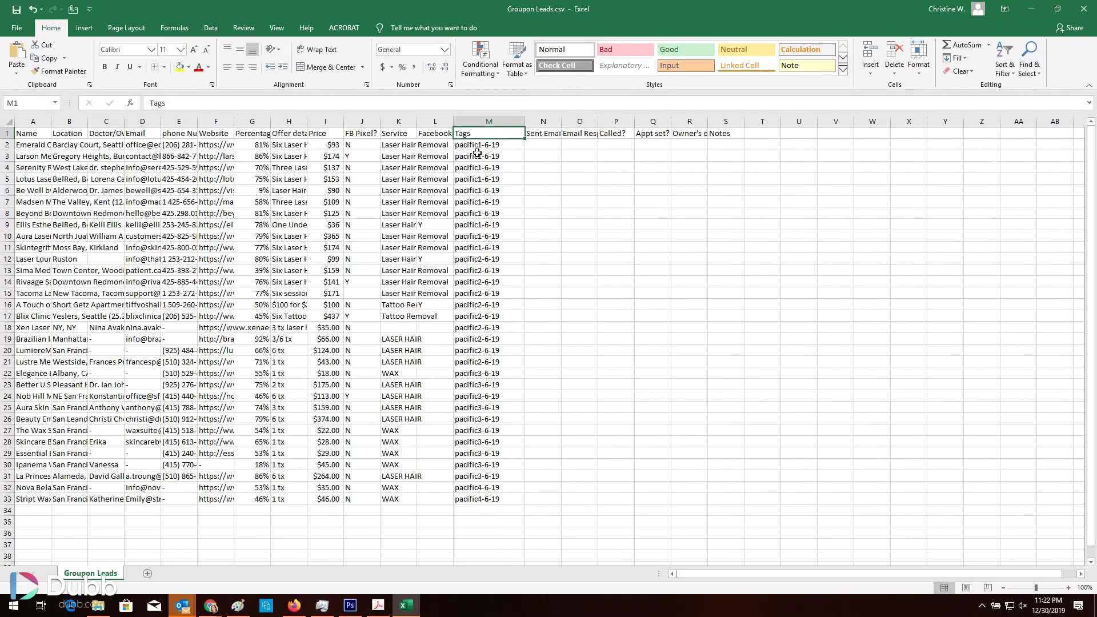
pyautogui.moveTo(477, 145); pyautogui.dragTo(497, 454)
pyautogui.click(494, 237)
pyautogui.moveTo(491, 251); pyautogui.dragTo(501, 350)
pyautogui.click(500, 156)
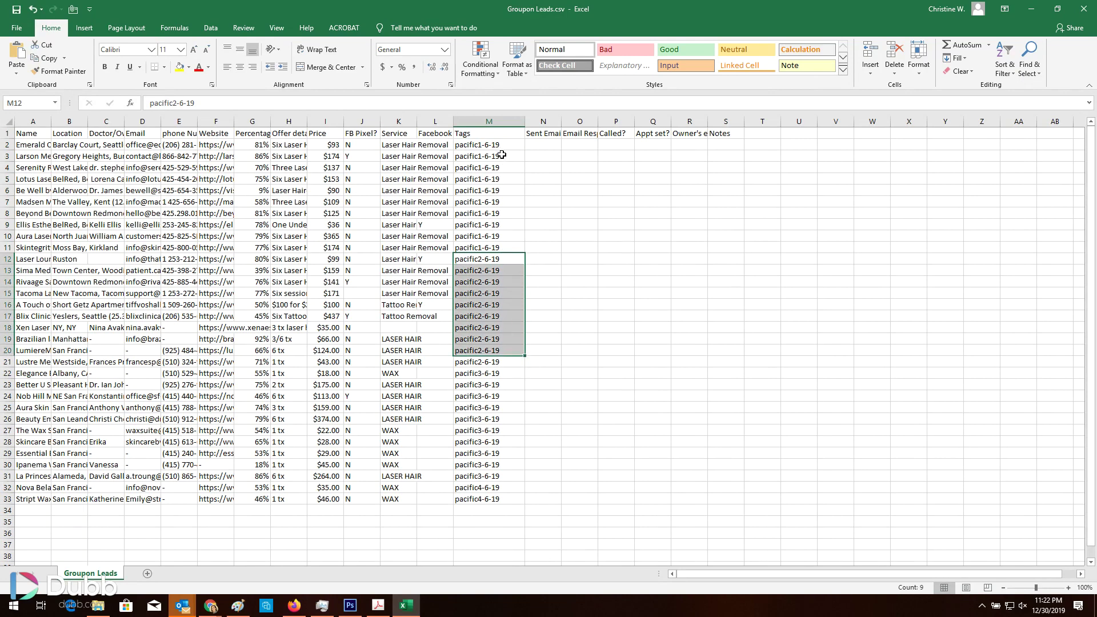
pyautogui.moveTo(500, 145); pyautogui.dragTo(507, 501)
pyautogui.click(509, 489)
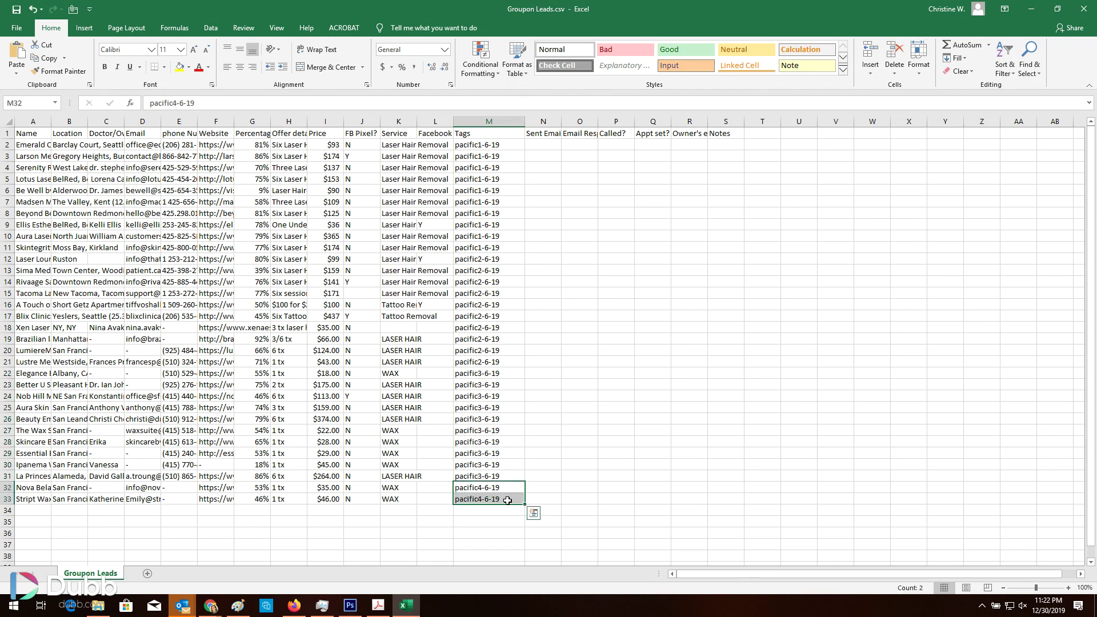
pyautogui.click(508, 474)
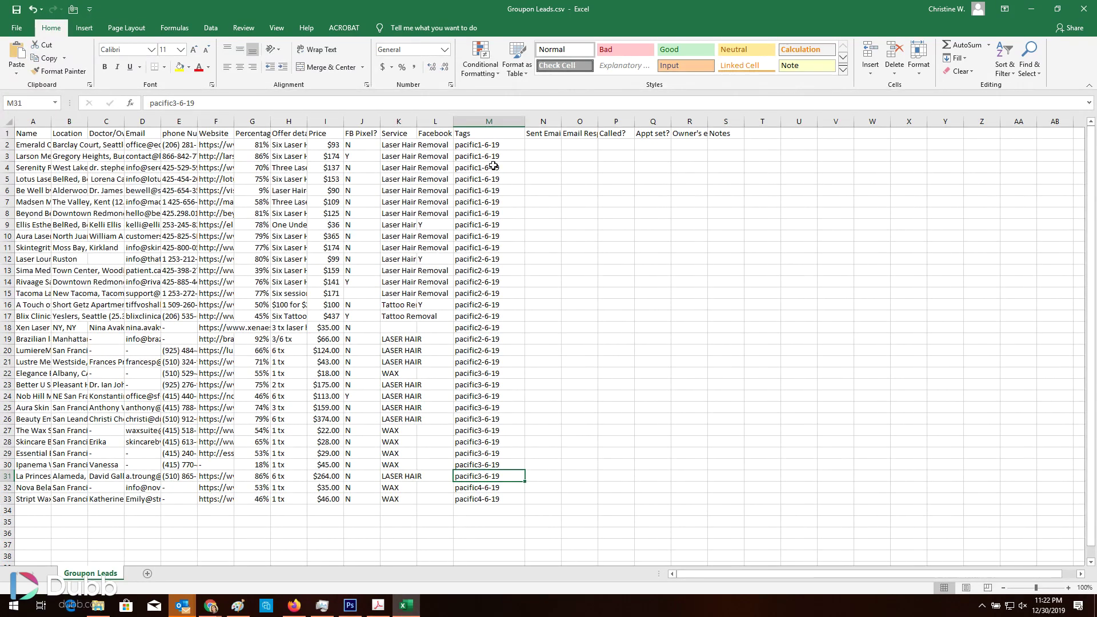
pyautogui.click(497, 146)
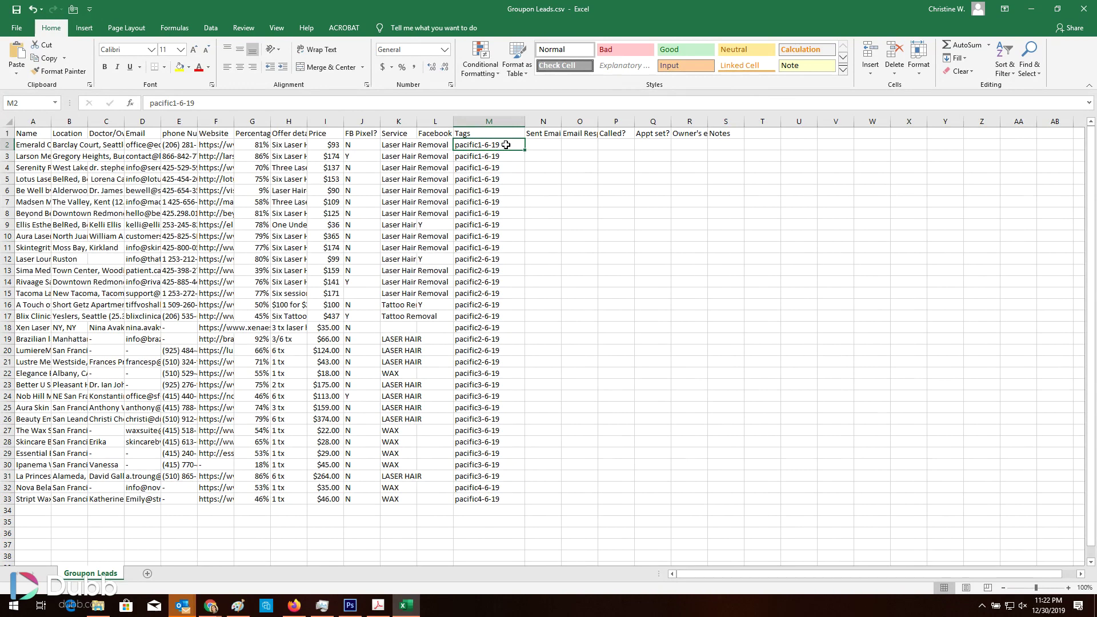
pyautogui.click(1030, 12)
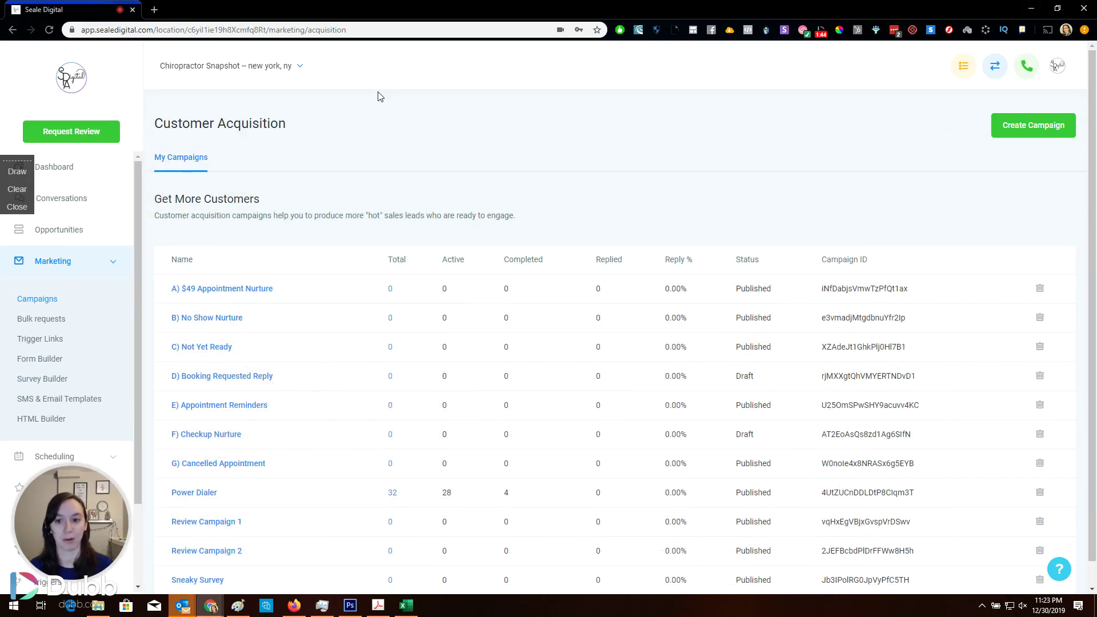
pyautogui.click(406, 605)
pyautogui.click(17, 27)
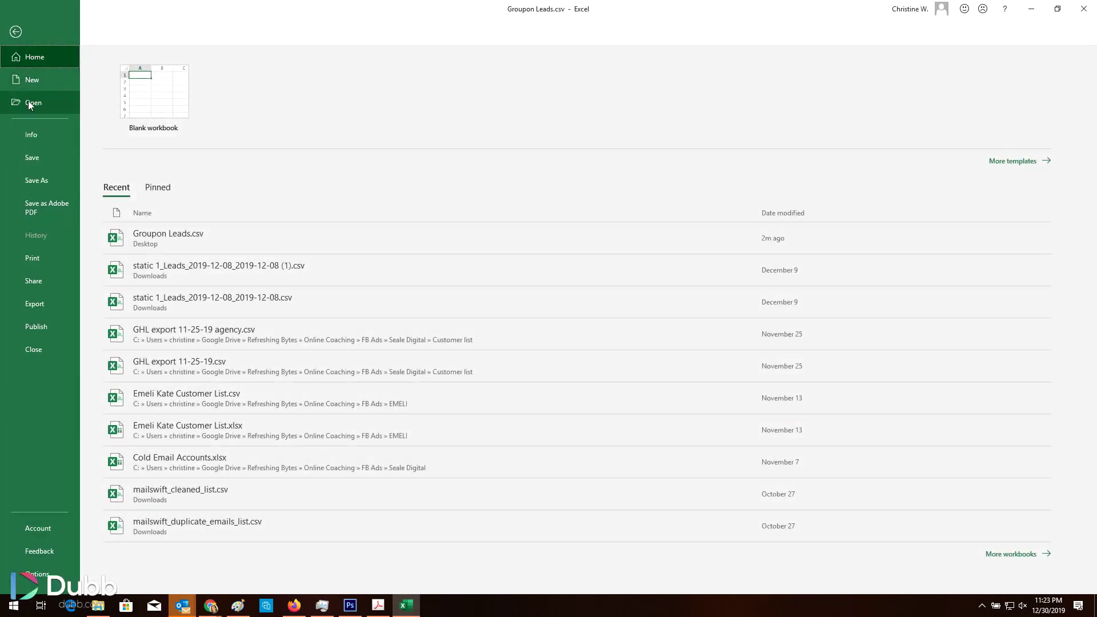
pyautogui.click(44, 178)
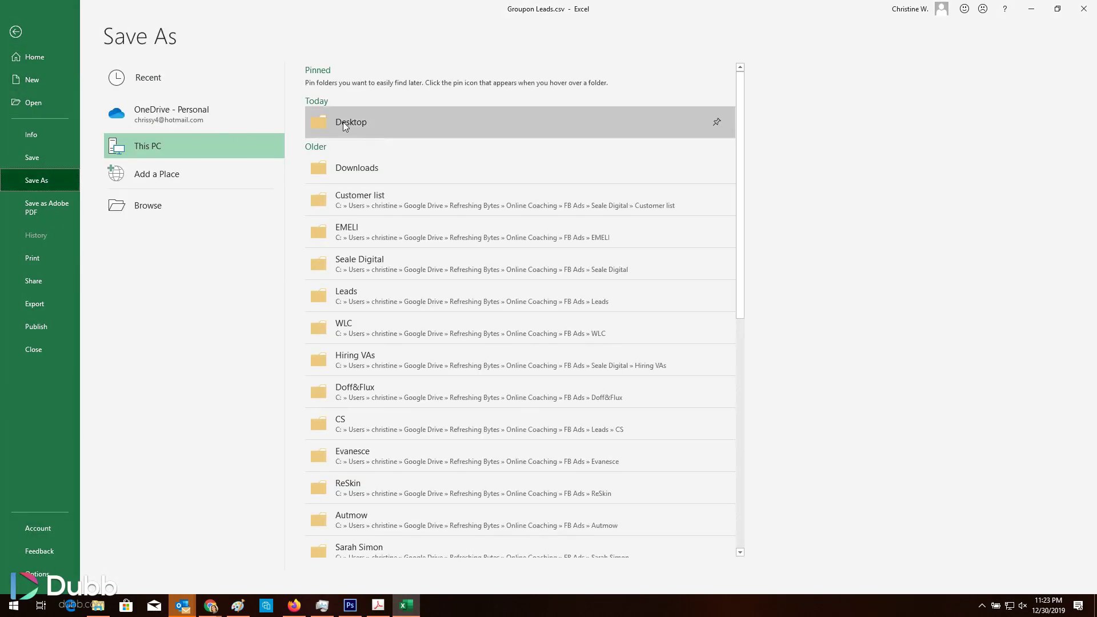
pyautogui.click(379, 122)
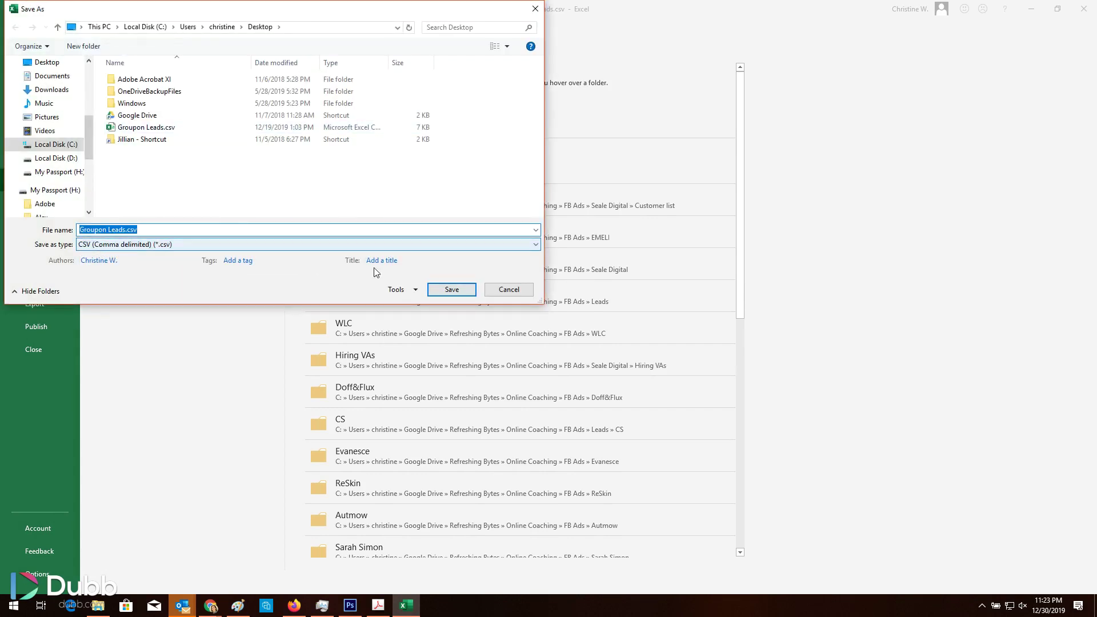
pyautogui.click(508, 289)
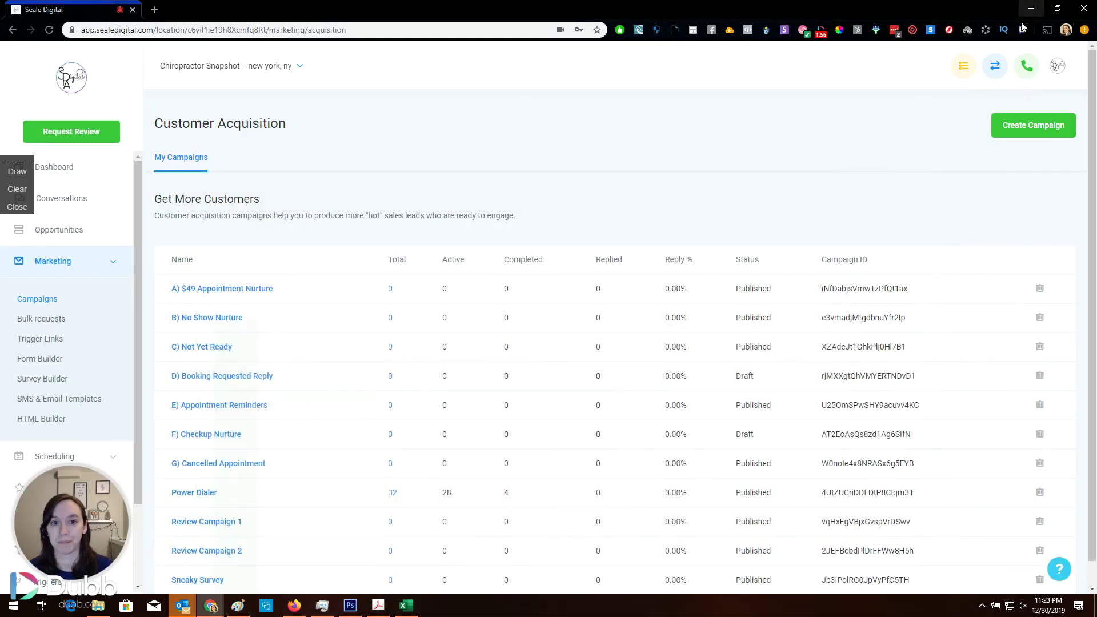
pyautogui.click(1031, 8)
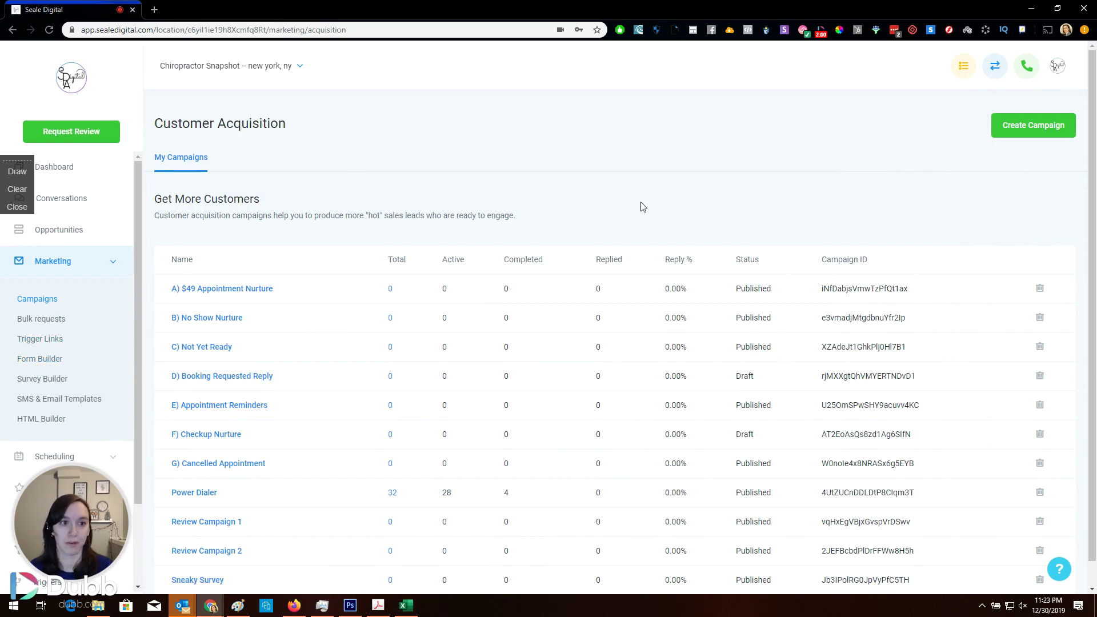
pyautogui.scroll(-1, 643, 206)
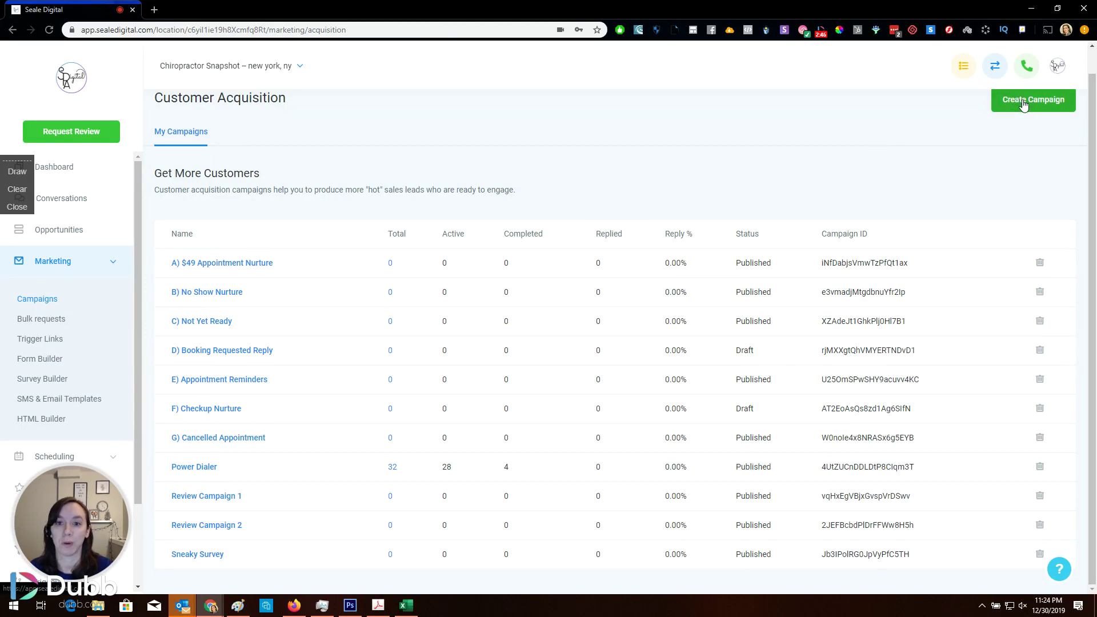
# Create Campaign 12 with a Manual Call 1 event followed by a Voicemail 1 event.
pyautogui.click(64, 268)
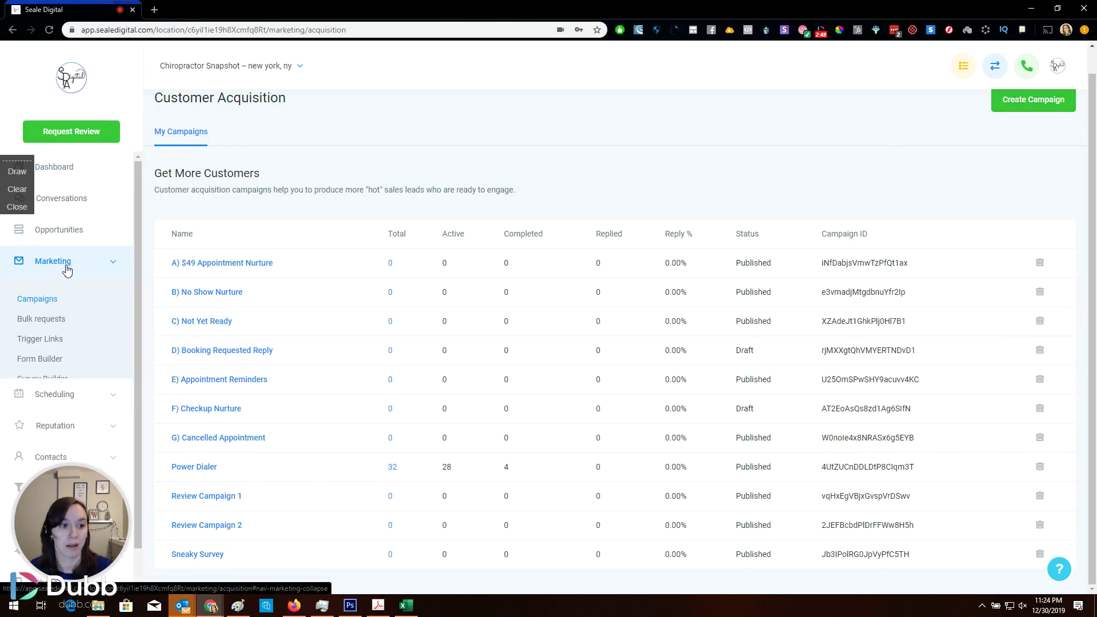
pyautogui.click(57, 276)
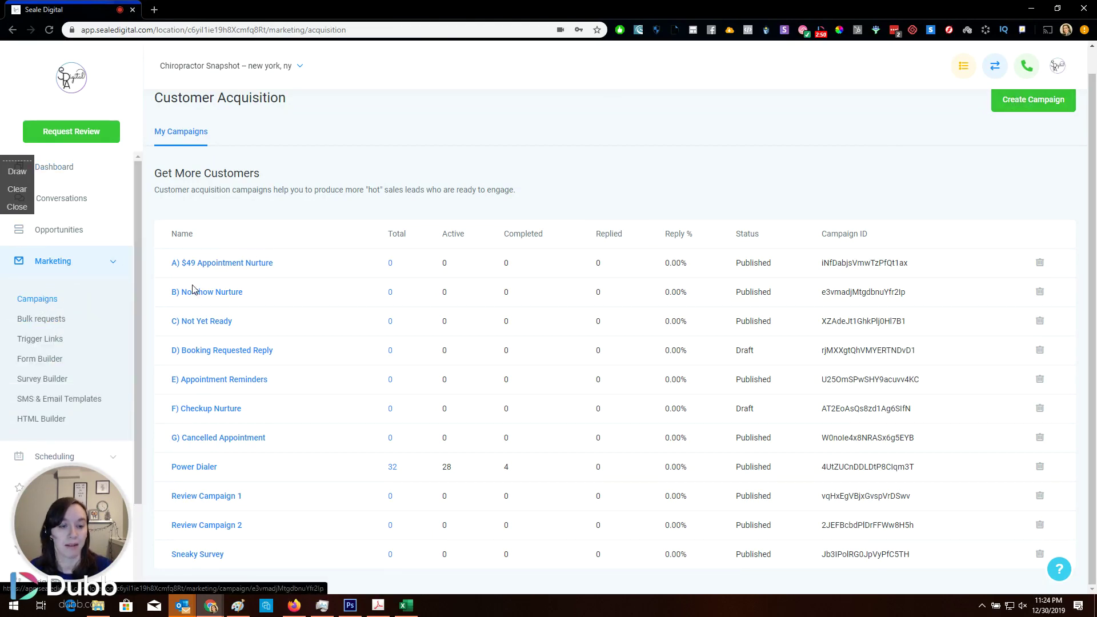
pyautogui.click(1054, 113)
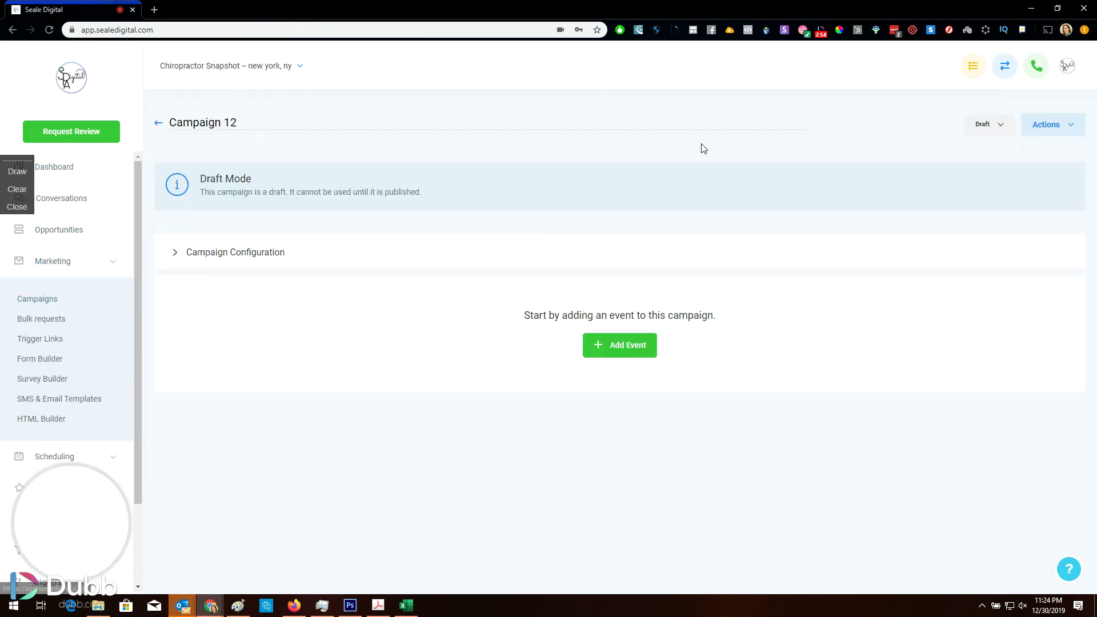
pyautogui.click(608, 351)
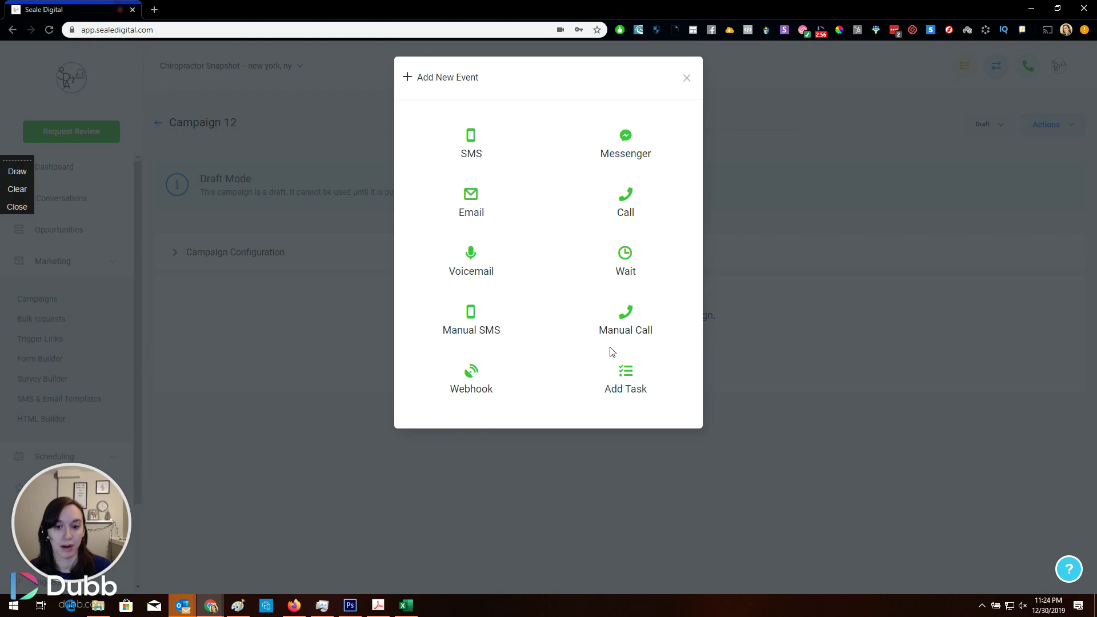
pyautogui.click(622, 325)
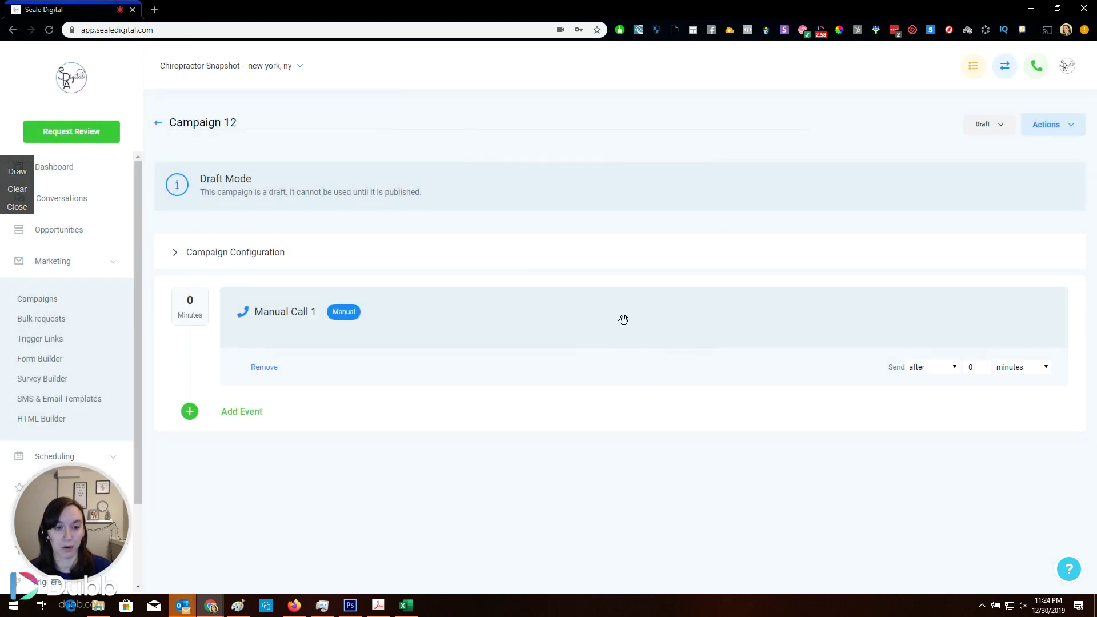
pyautogui.click(225, 411)
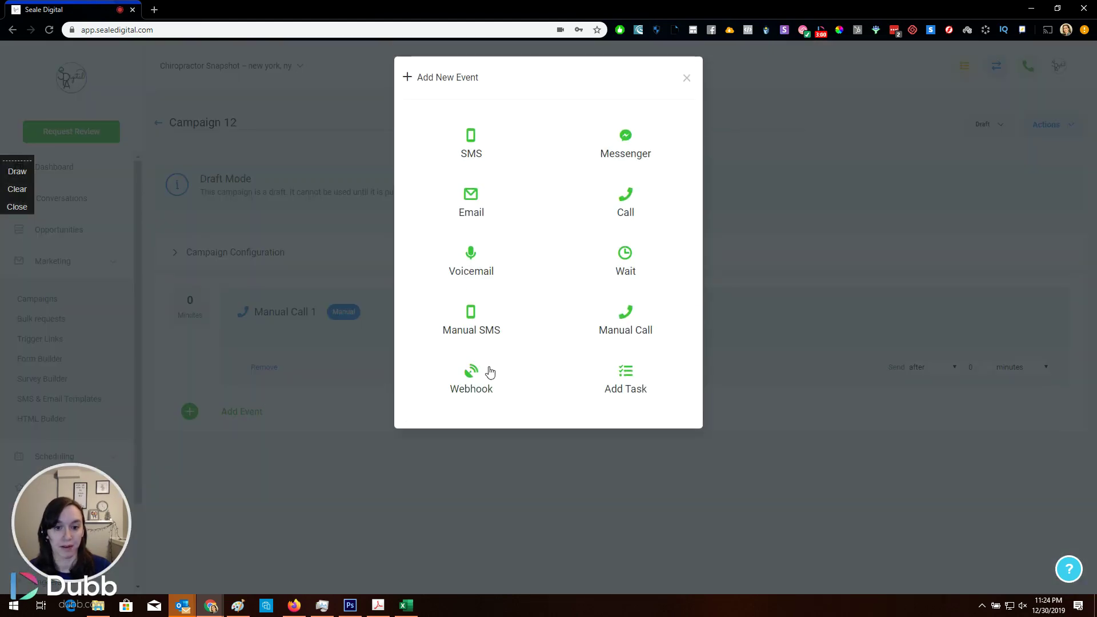
pyautogui.click(473, 260)
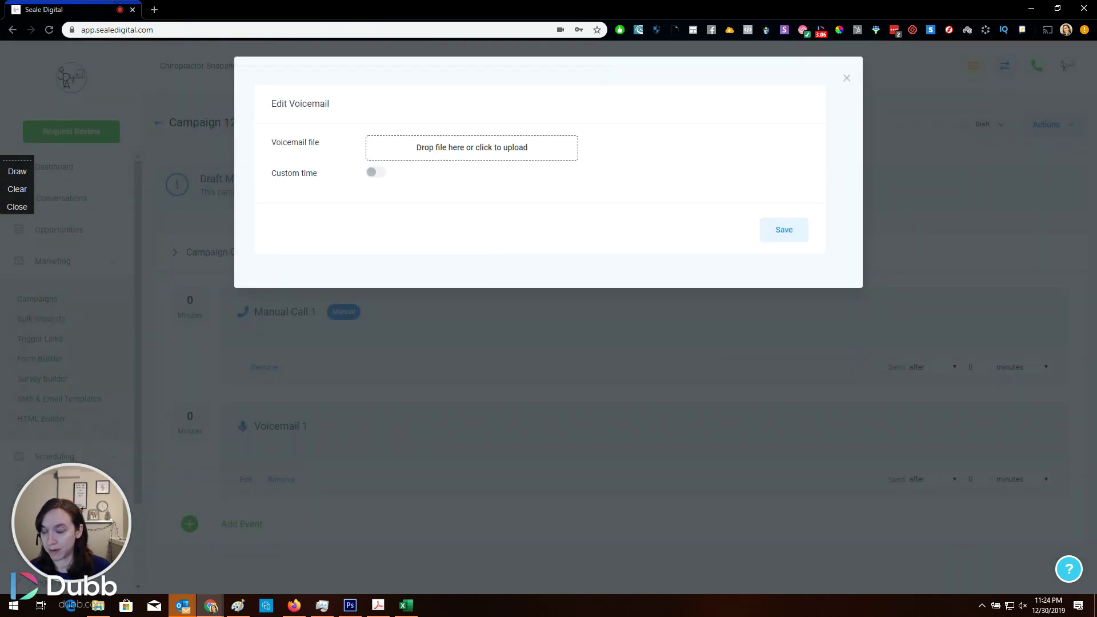
# Centre the File Explorer Desktop window and select VM.m4a, bringing up its context menu.
pyautogui.click(98, 605)
pyautogui.moveTo(1088, 158); pyautogui.dragTo(290, 159)
pyautogui.scroll(-3, 480, 339)
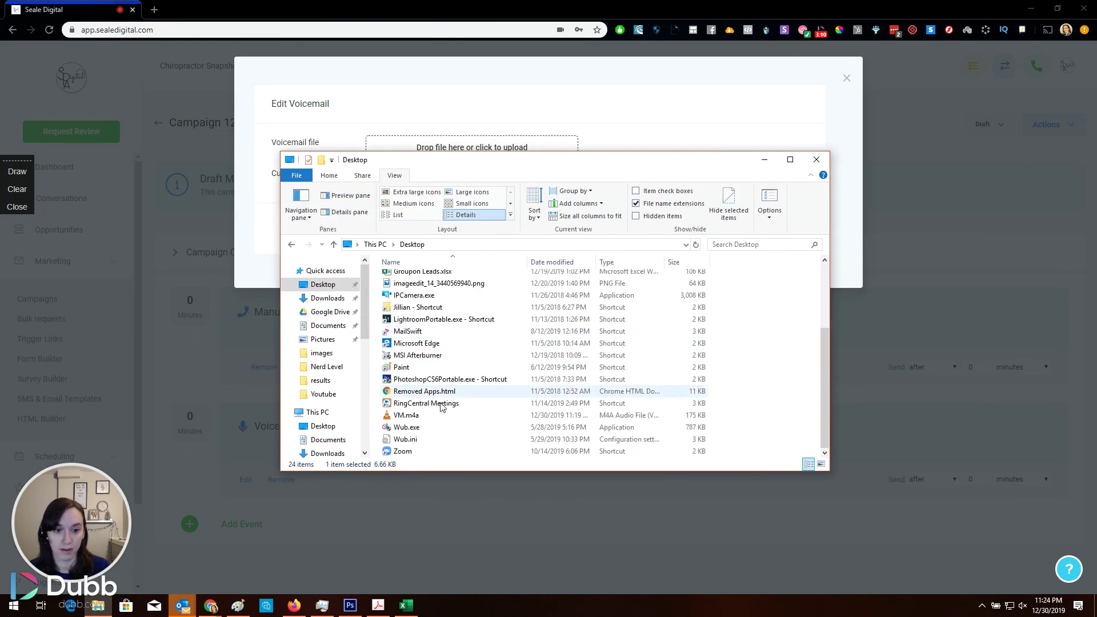
pyautogui.click(430, 416)
pyautogui.rightClick(430, 417)
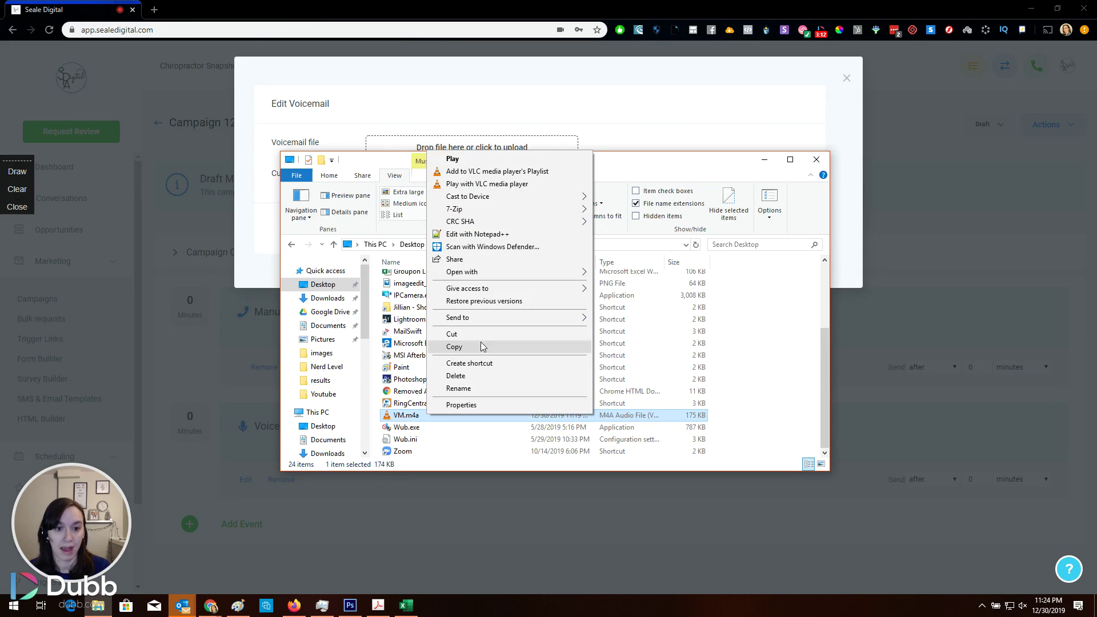
pyautogui.click(413, 417)
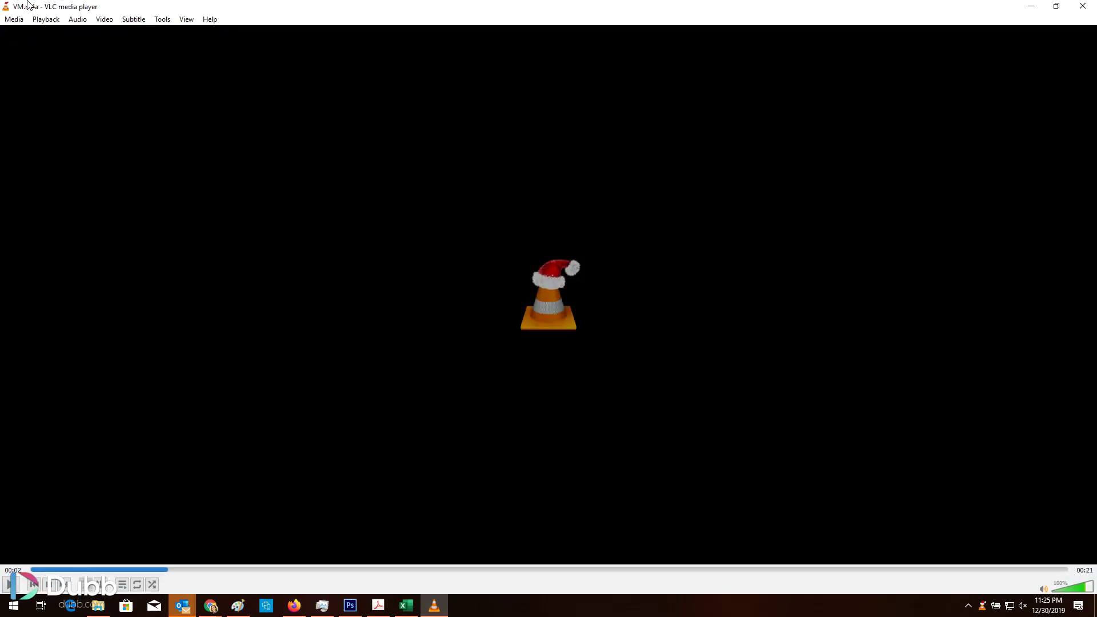
# Load VM.m4a from the Desktop into VLC's Open Media dialog and choose Convert.
pyautogui.click(13, 19)
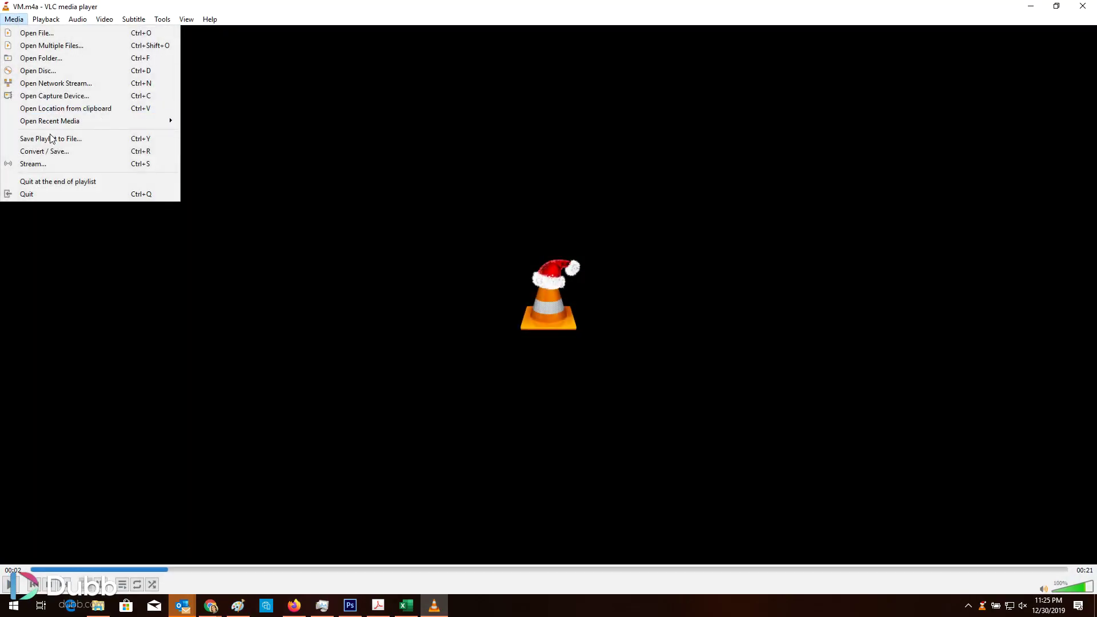
pyautogui.click(64, 153)
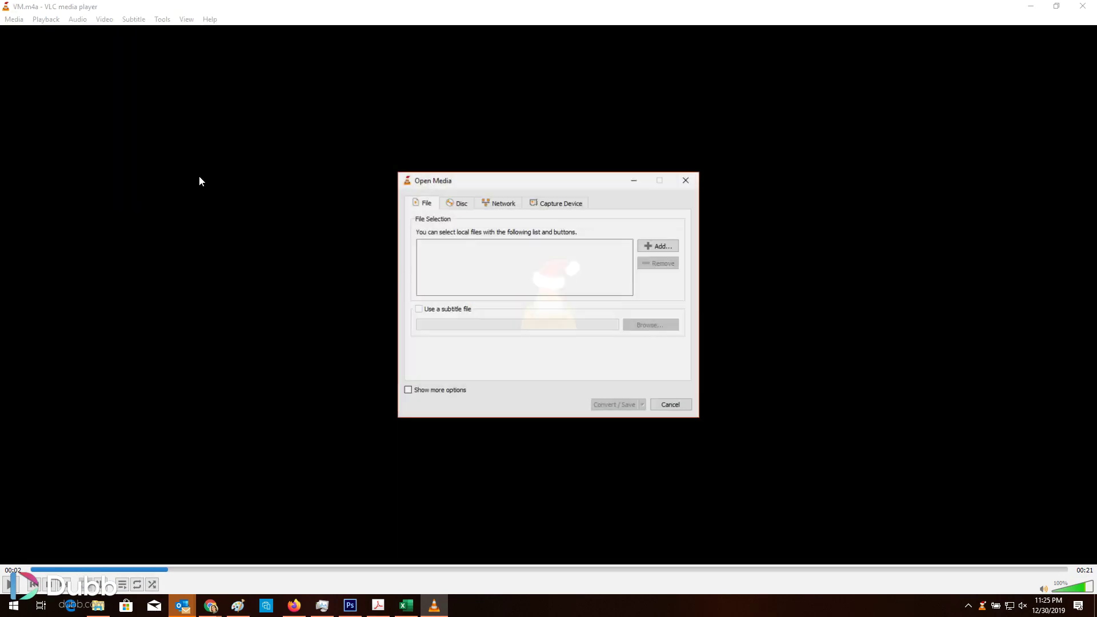
pyautogui.click(665, 248)
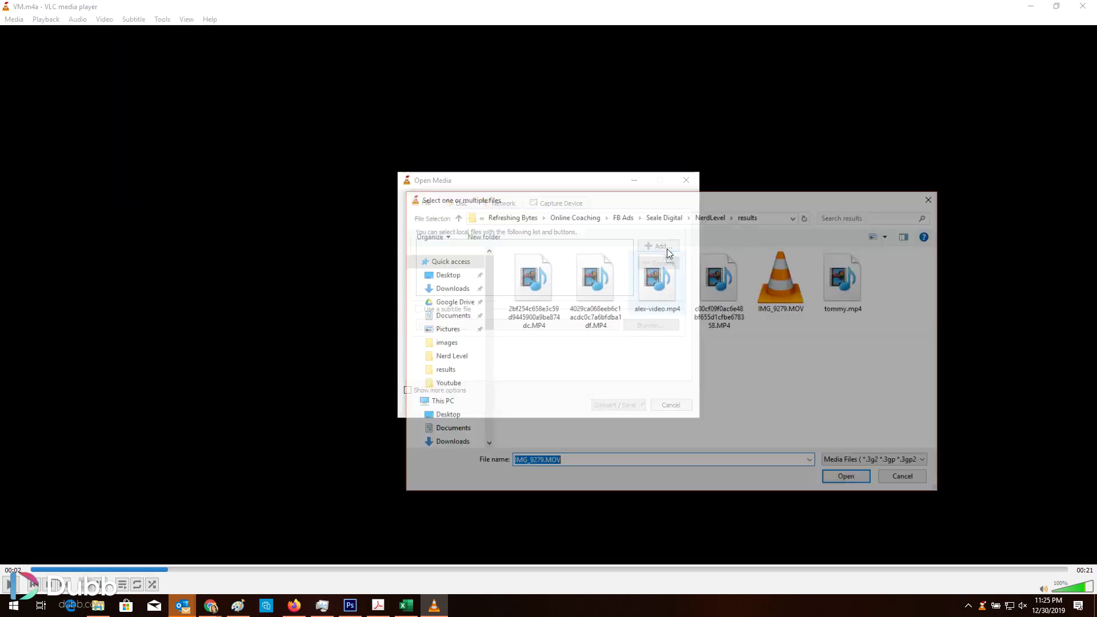
pyautogui.click(448, 275)
pyautogui.doubleClick(552, 269)
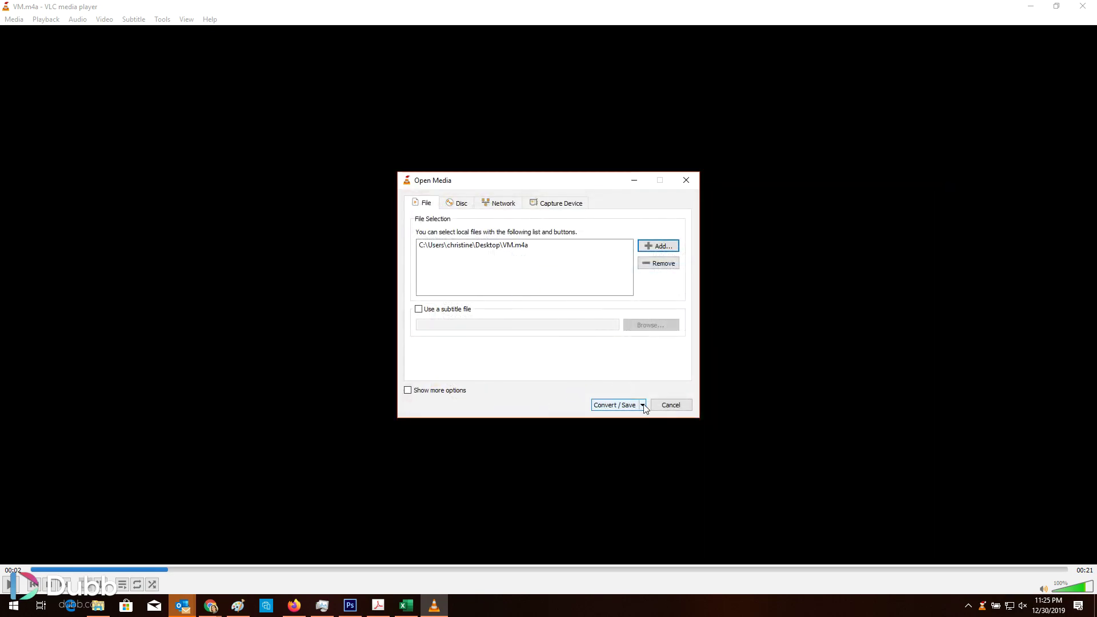
pyautogui.click(642, 404)
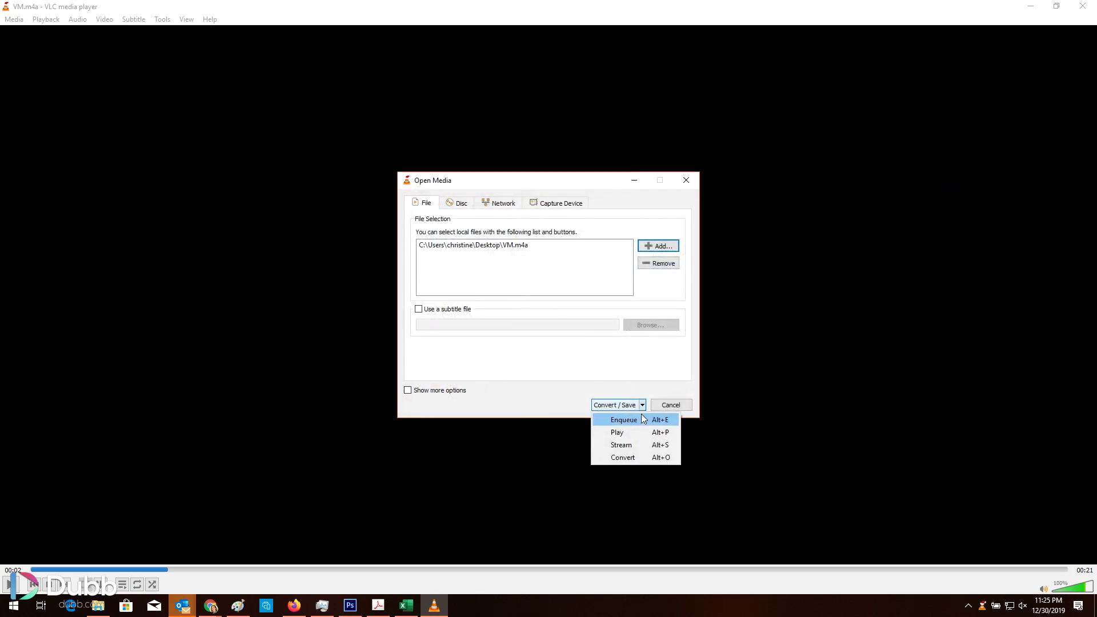
pyautogui.click(635, 457)
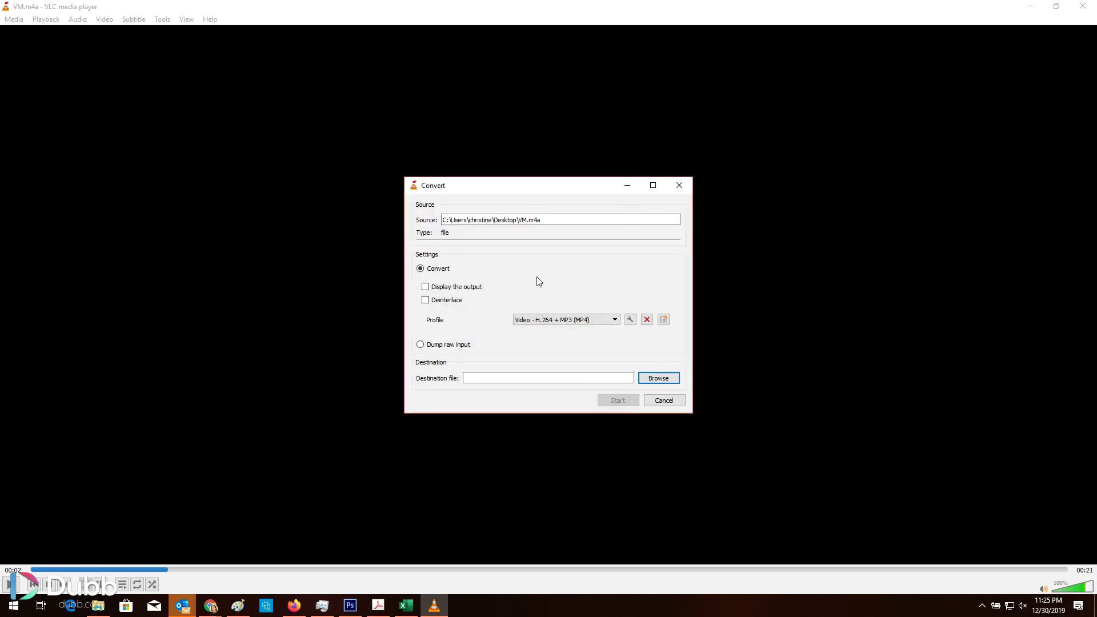
# Convert with the Audio - MP3 profile to VM.mp3 on the Desktop and start.
pyautogui.click(575, 323)
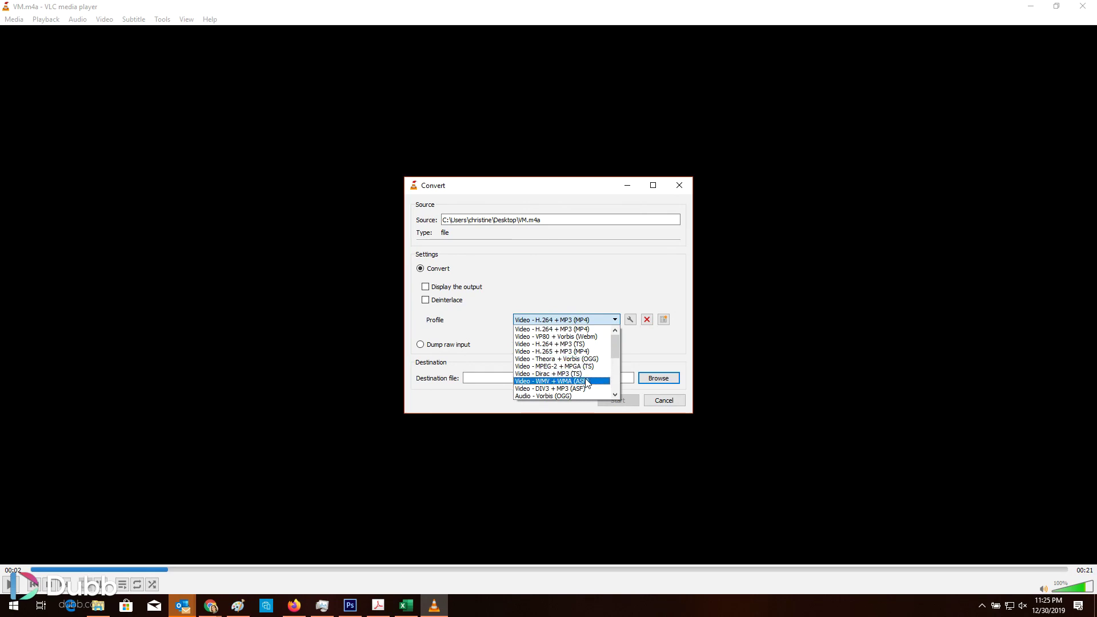
pyautogui.scroll(-1, 571, 377)
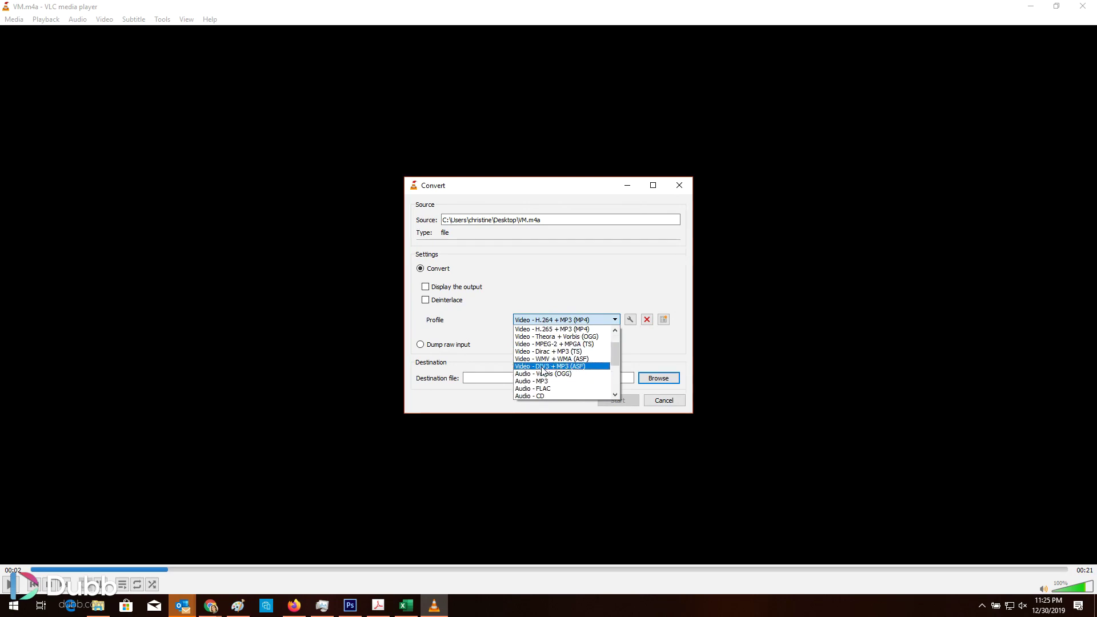
pyautogui.click(556, 382)
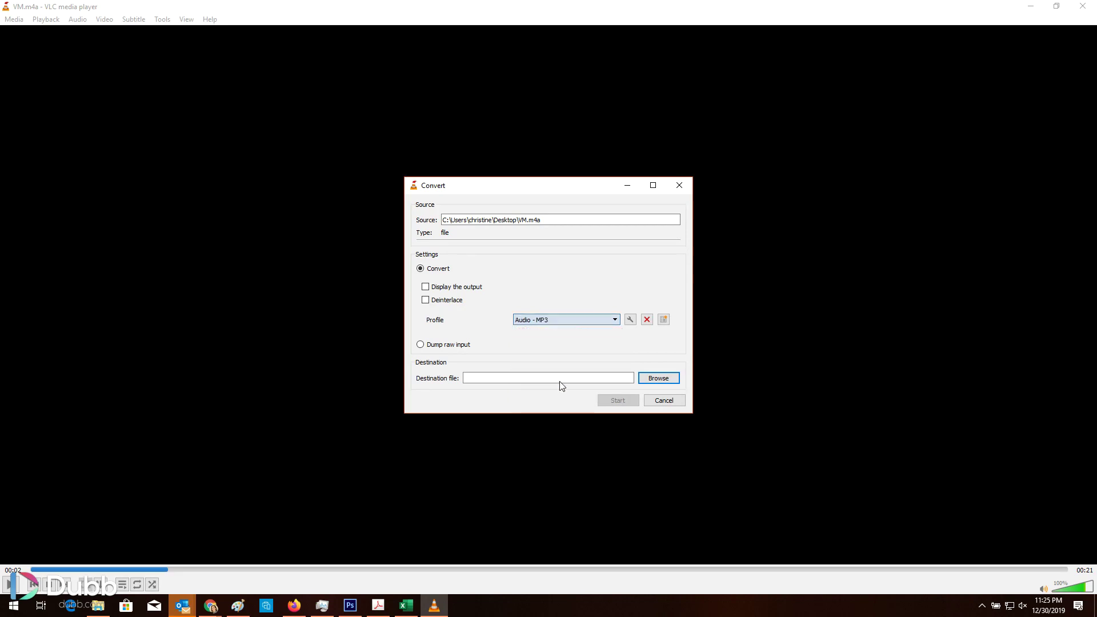
pyautogui.click(657, 378)
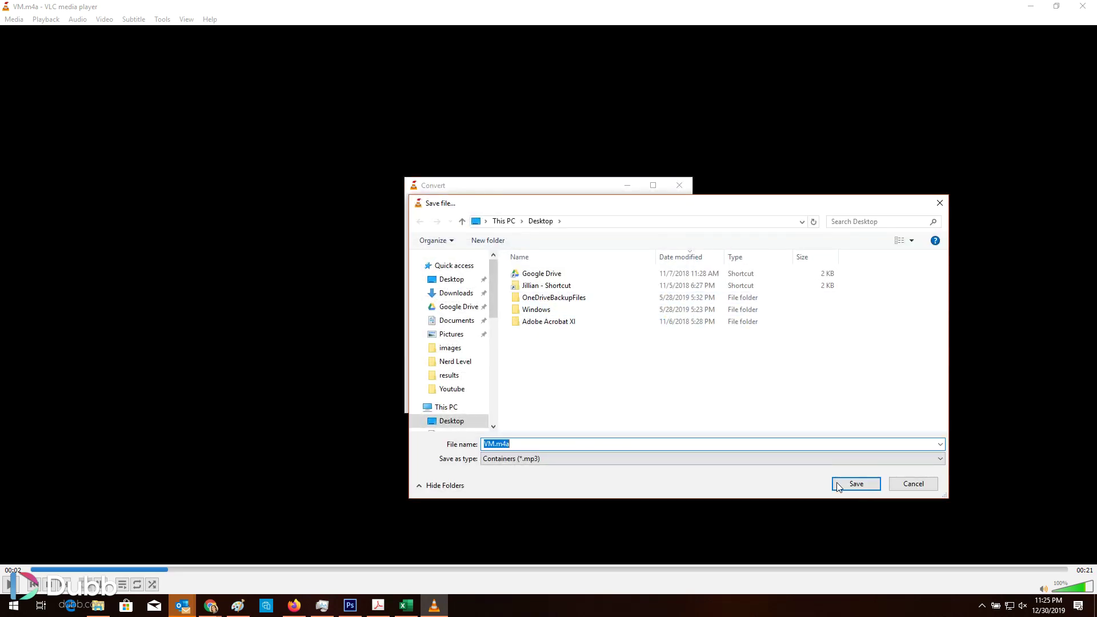
pyautogui.click(570, 458)
pyautogui.click(557, 467)
pyautogui.click(553, 448)
pyautogui.press('BackSpace')
pyautogui.press('BackSpace')
pyautogui.press('BackSpace')
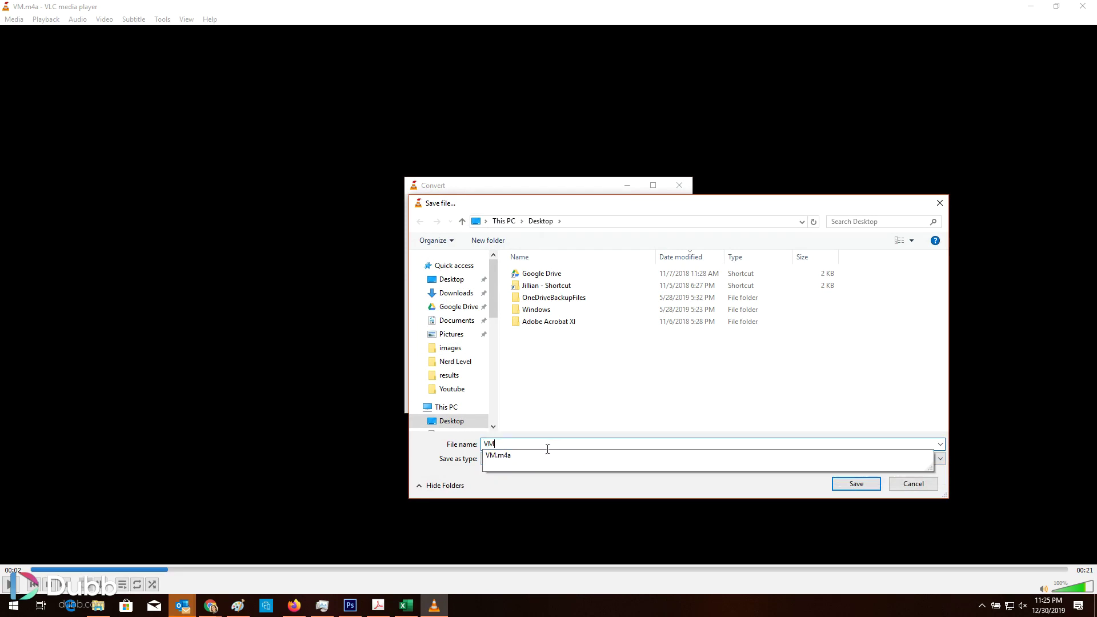
pyautogui.click(854, 483)
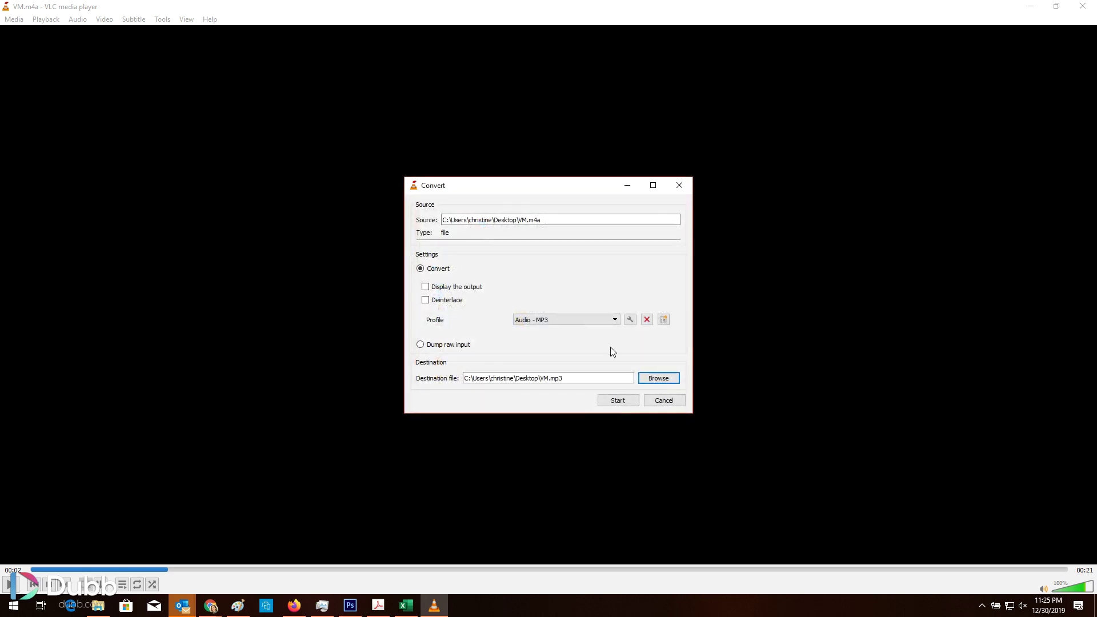
pyautogui.click(616, 402)
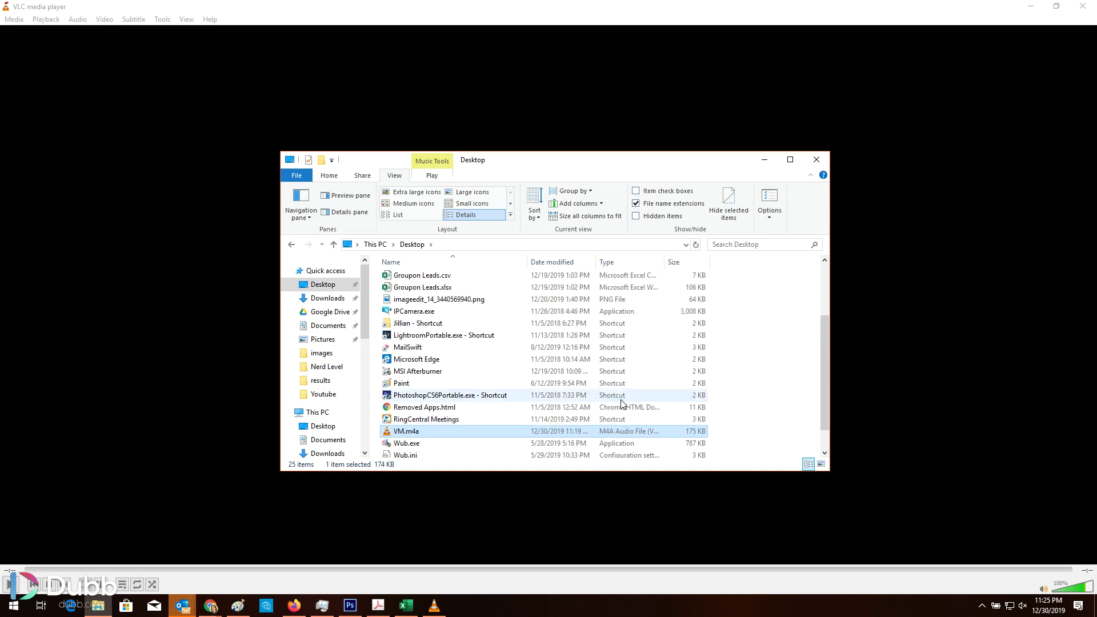
# Drop VM.mp3 into the Voicemail 1 upload area, test its playback, and save the event.
pyautogui.click(449, 454)
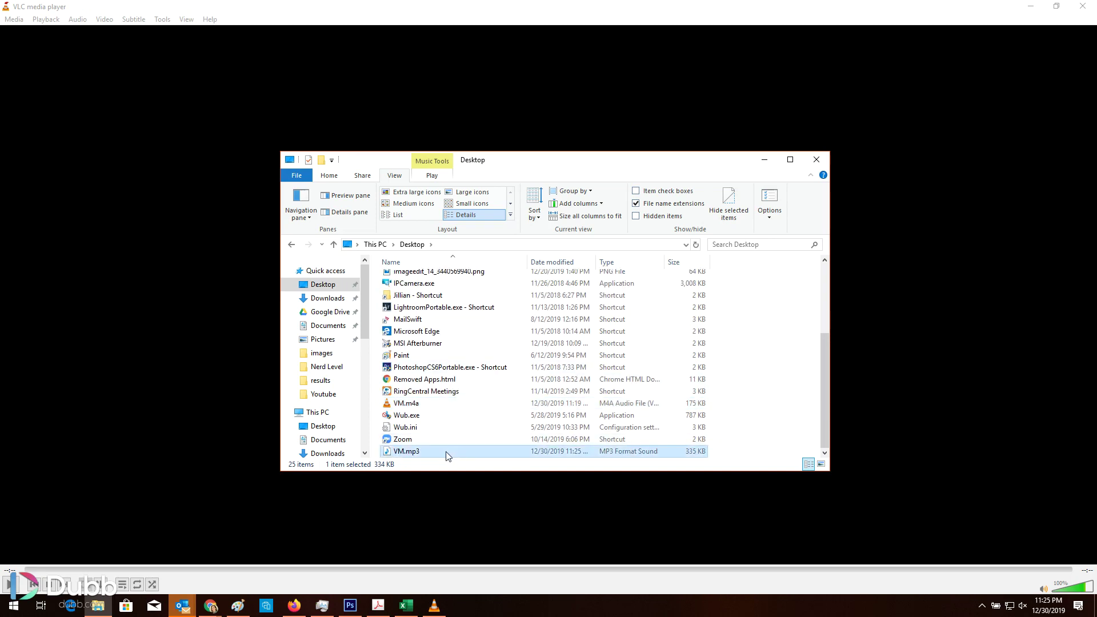
pyautogui.click(1032, 7)
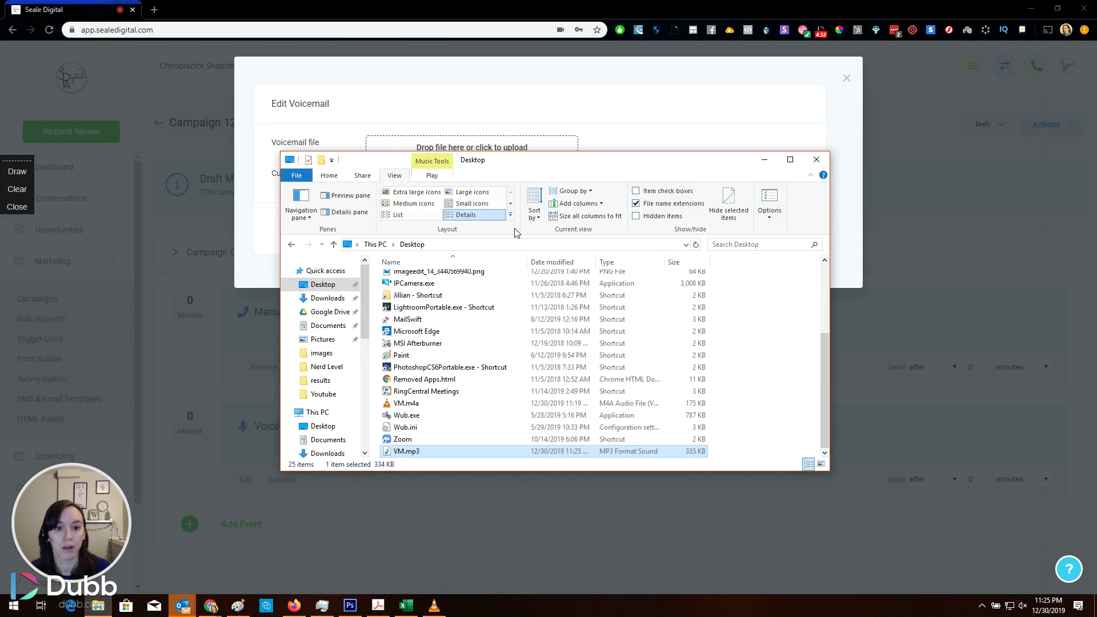
pyautogui.moveTo(531, 160); pyautogui.dragTo(537, 234)
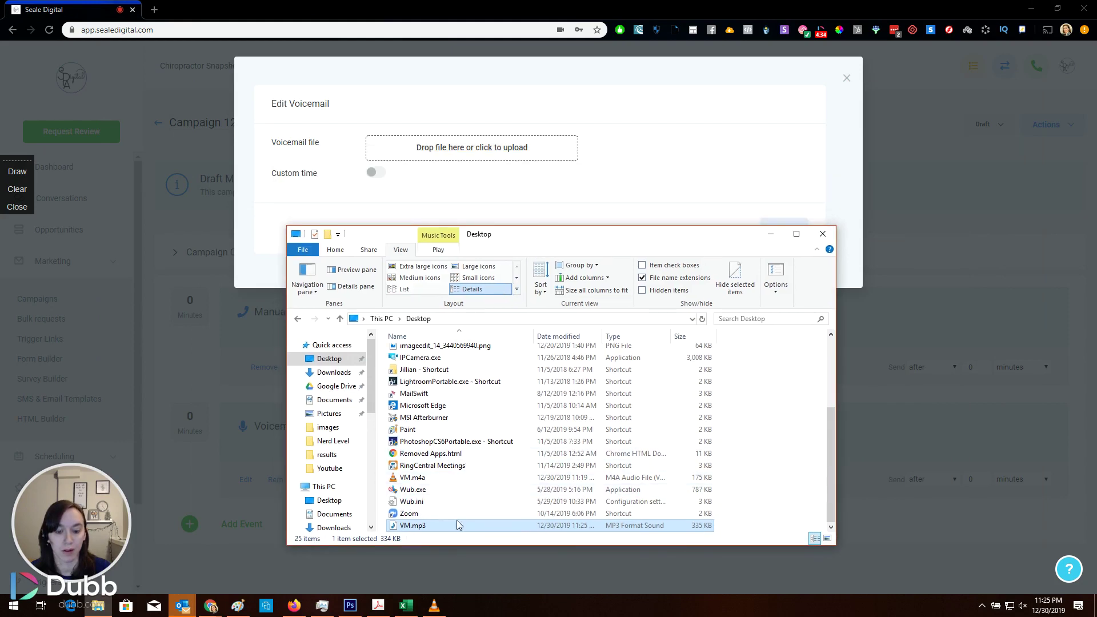
pyautogui.moveTo(457, 521); pyautogui.dragTo(472, 158)
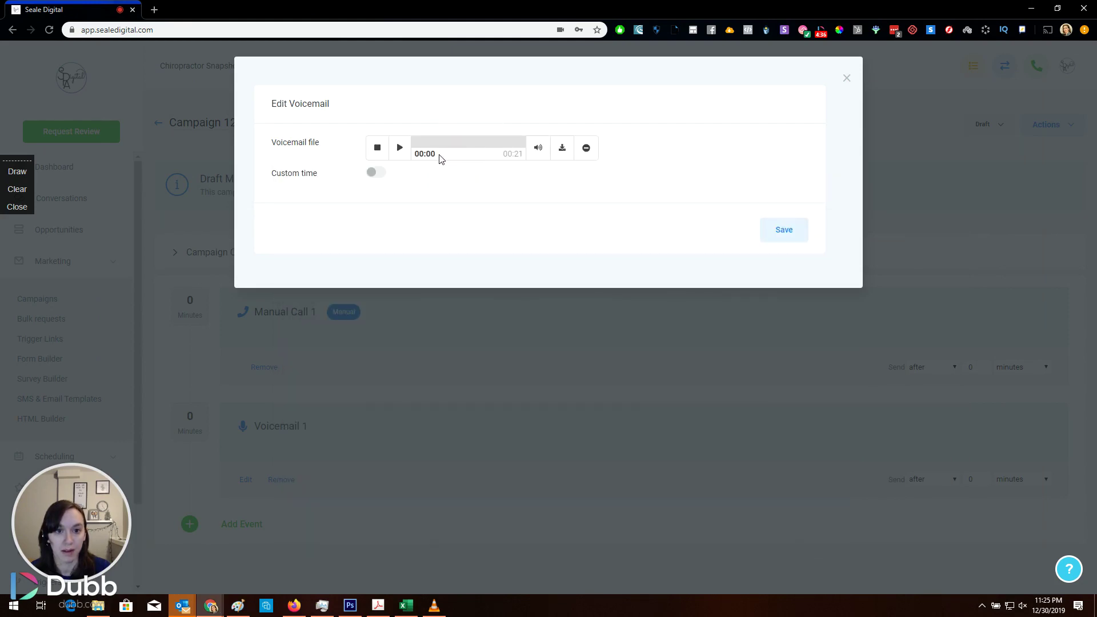
pyautogui.click(403, 156)
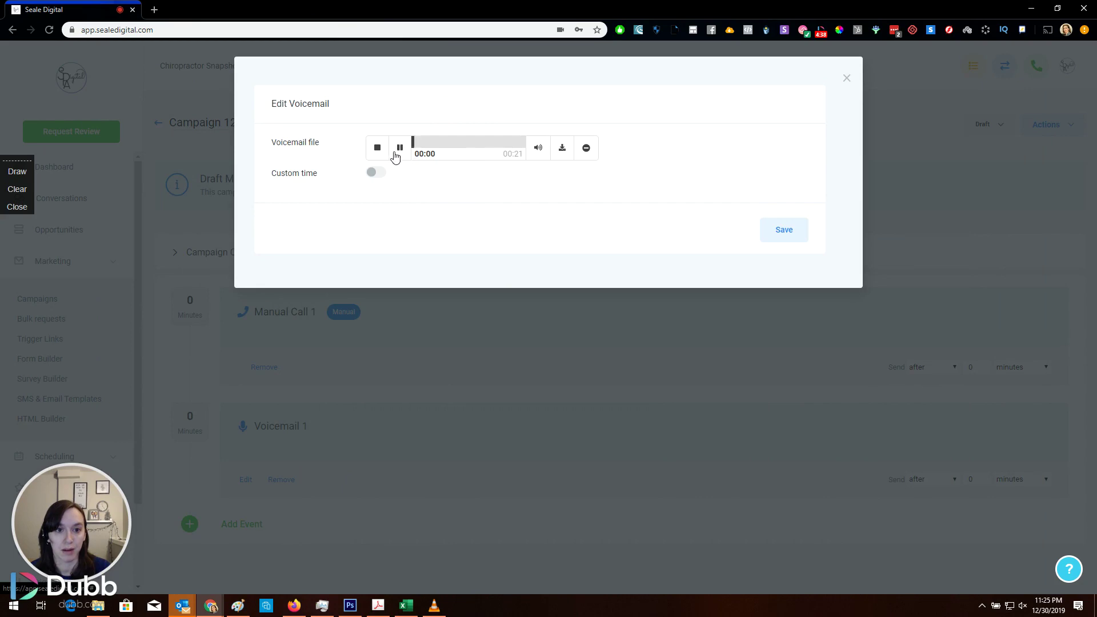
pyautogui.click(403, 155)
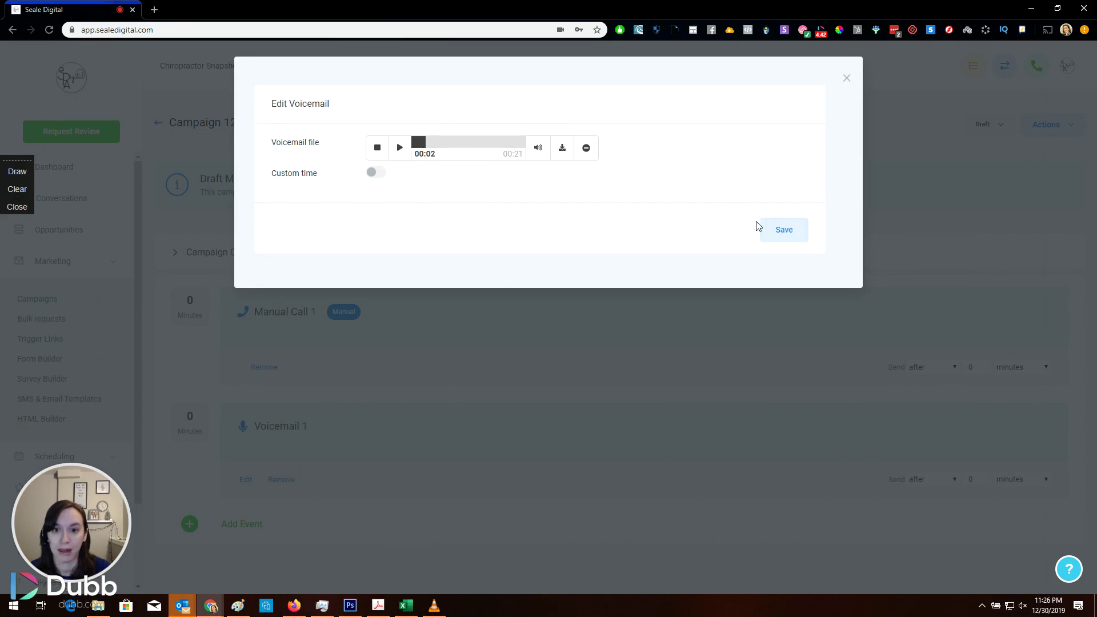
pyautogui.click(778, 232)
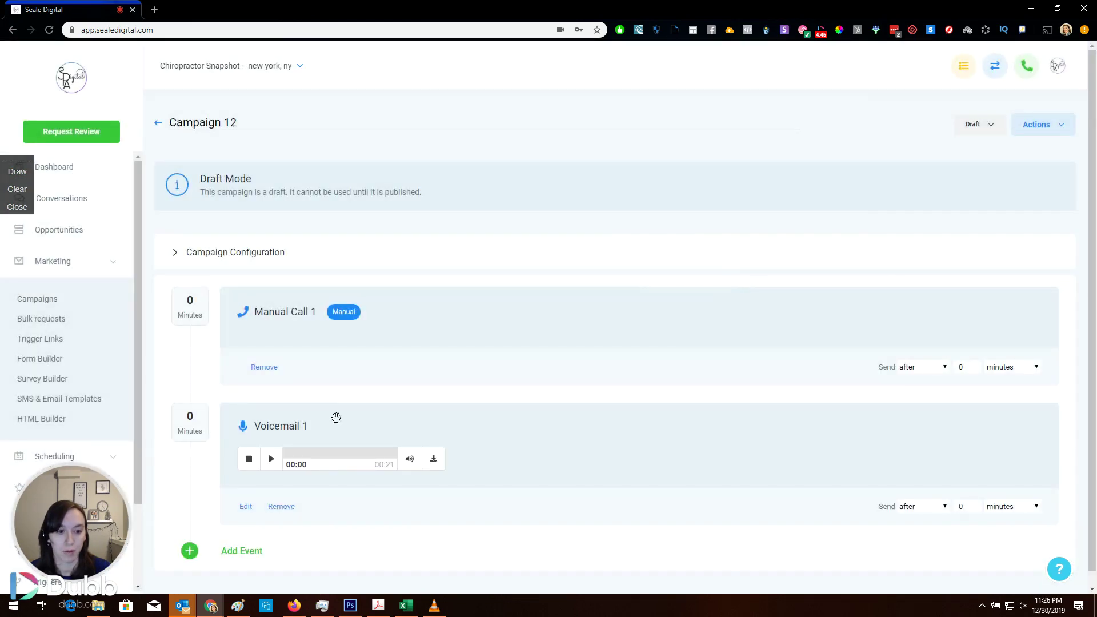
pyautogui.scroll(-1, 500, 428)
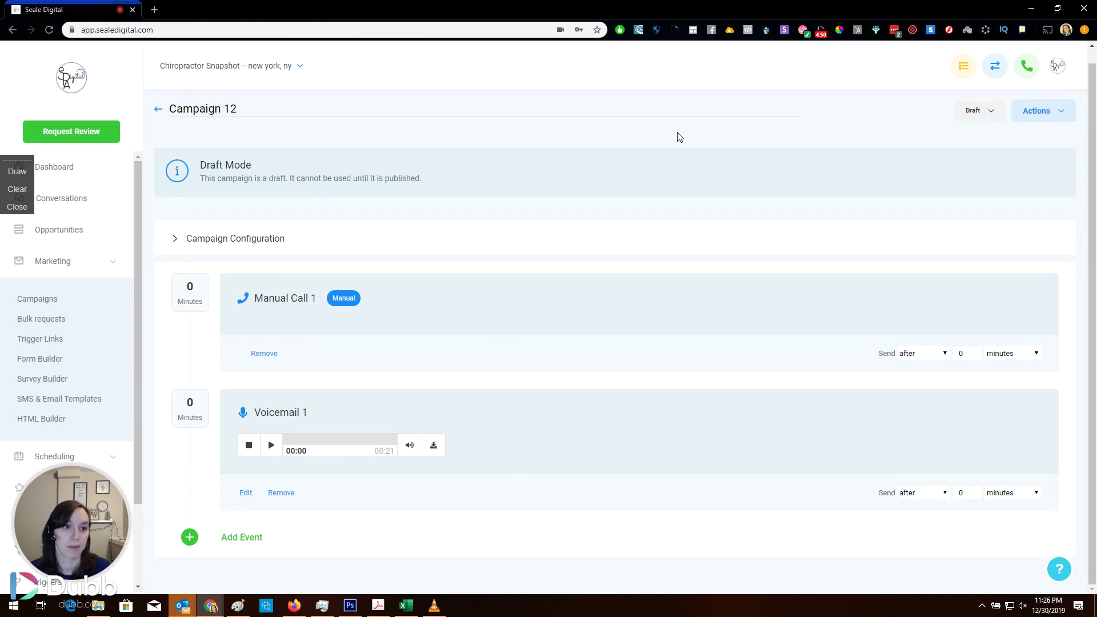
# Set the campaign status to Published and rename Campaign 12 to Power Dialer Test.
pyautogui.click(976, 110)
pyautogui.click(979, 136)
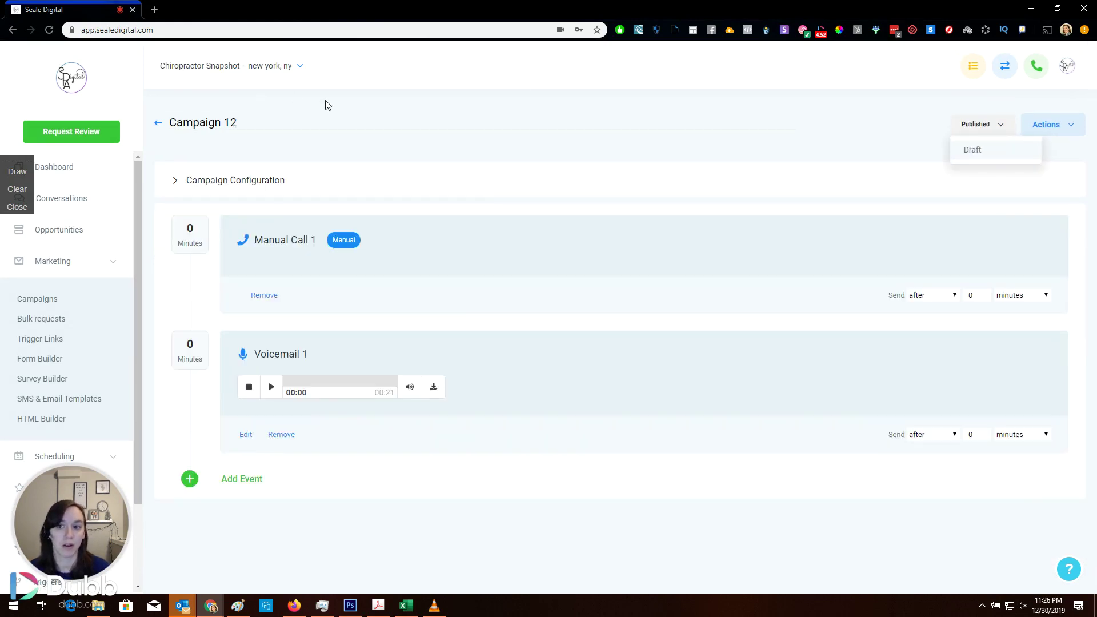
pyautogui.click(597, 113)
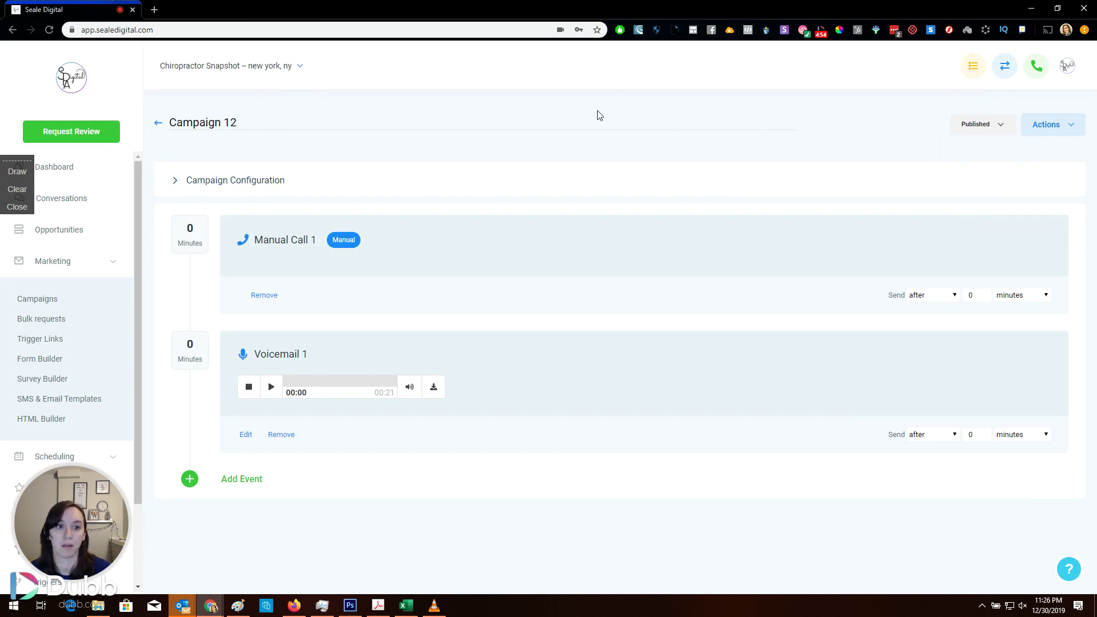
pyautogui.hotkey('ctrl', 'a')
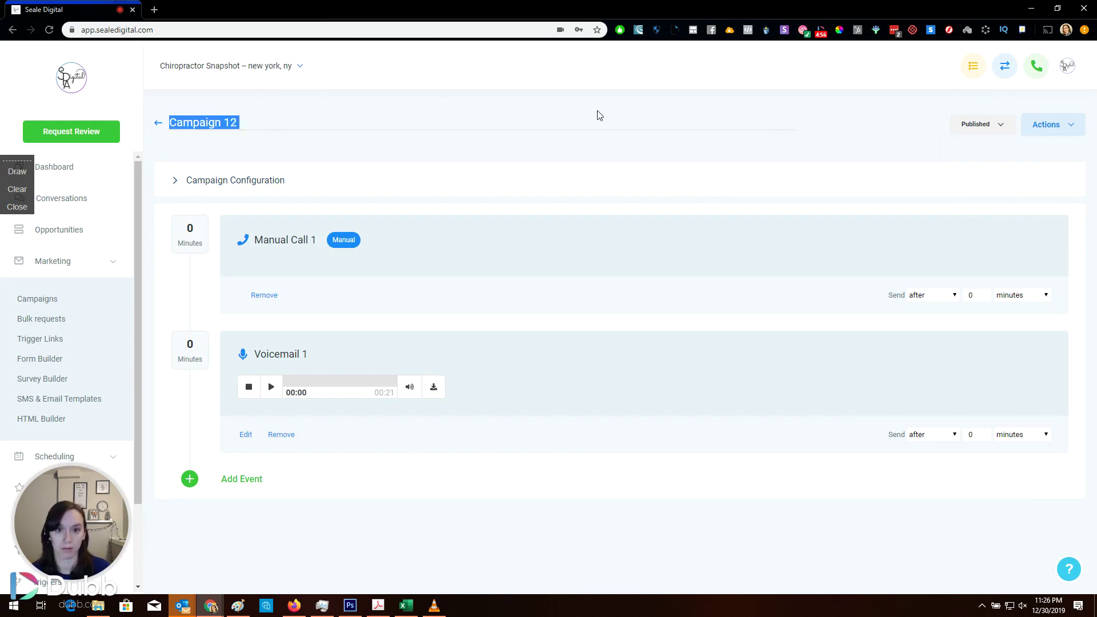
pyautogui.tripleClick(233, 122)
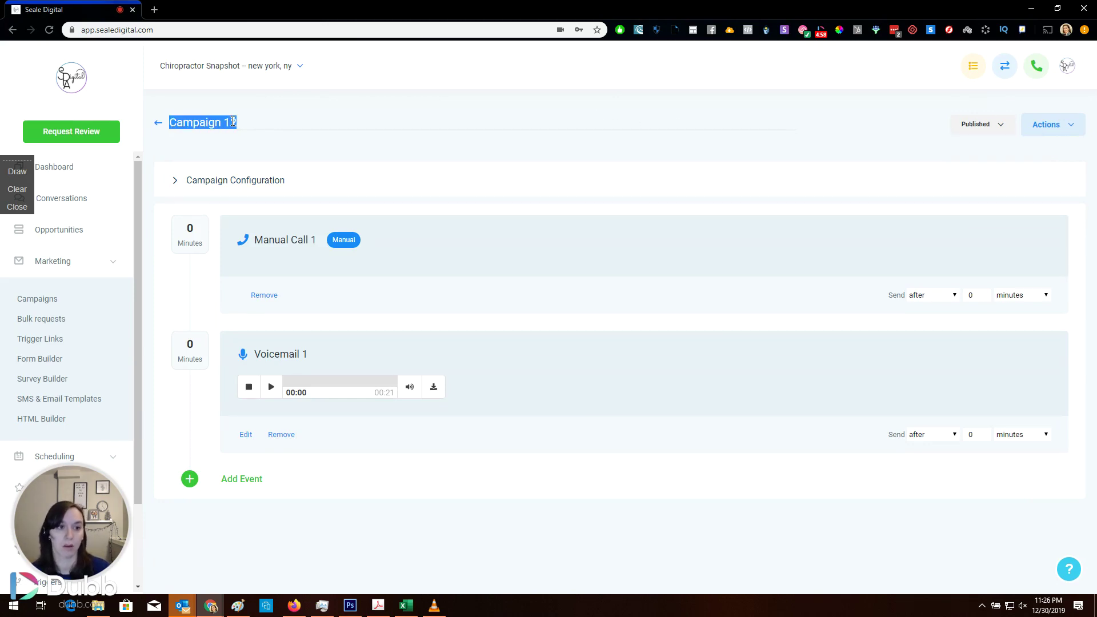
pyautogui.write('Power Dialer Test')
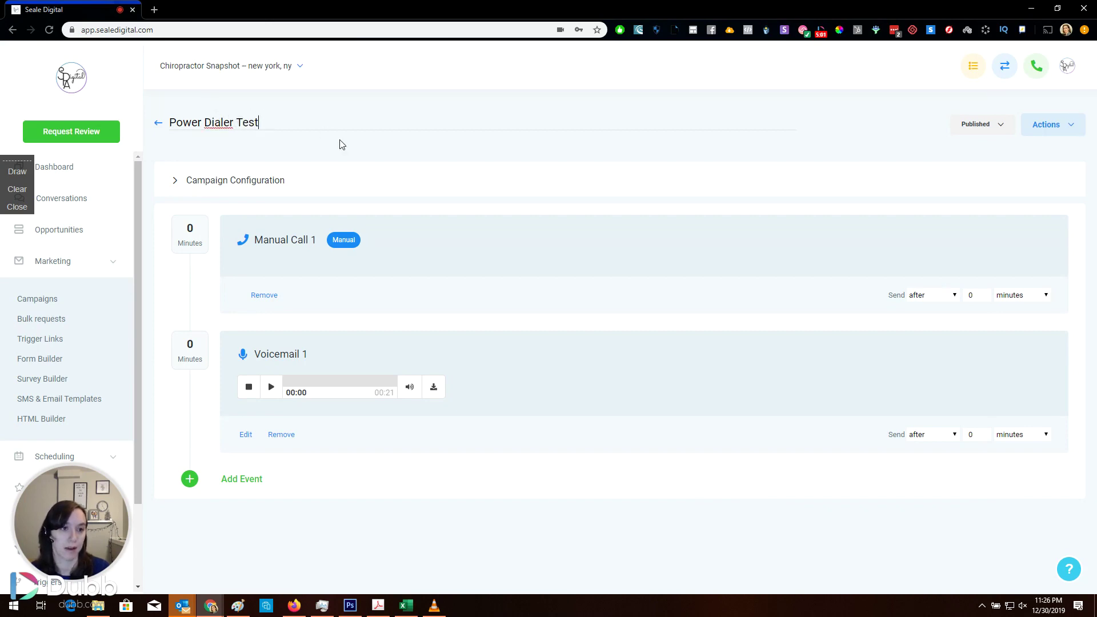
pyautogui.click(336, 144)
# Open the Contacts list from the sidebar.
pyautogui.scroll(-2, 78, 297)
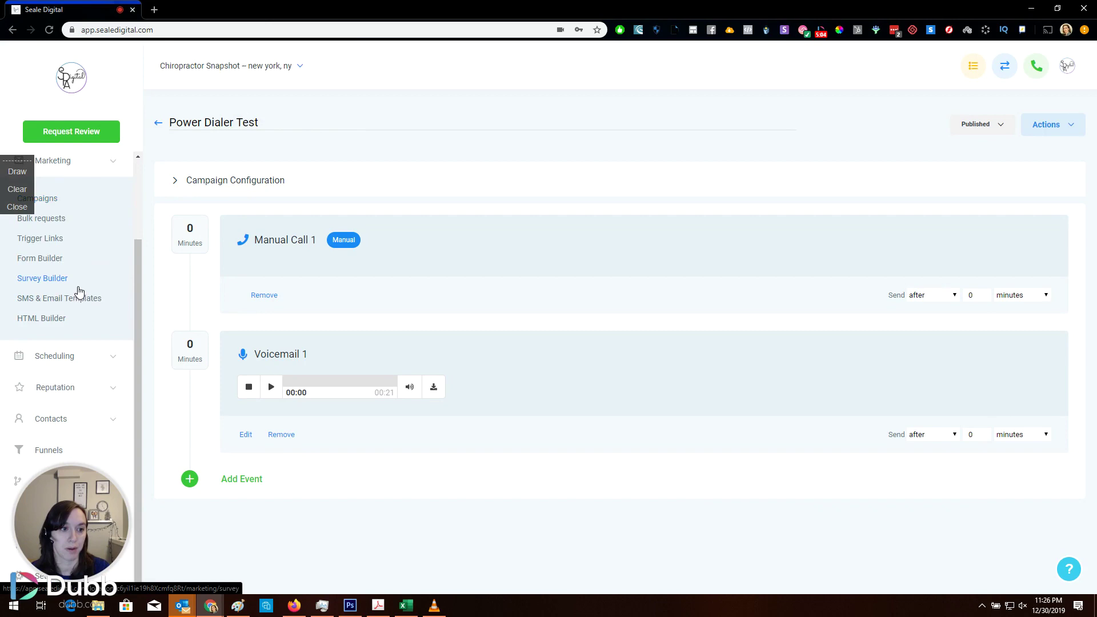
pyautogui.click(76, 427)
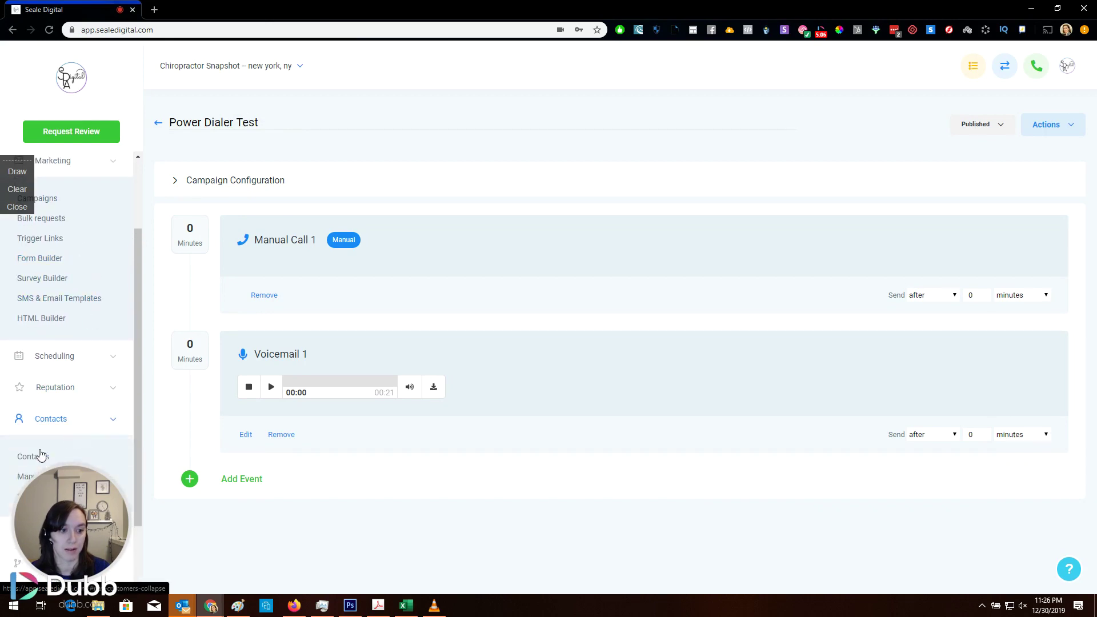
pyautogui.click(32, 456)
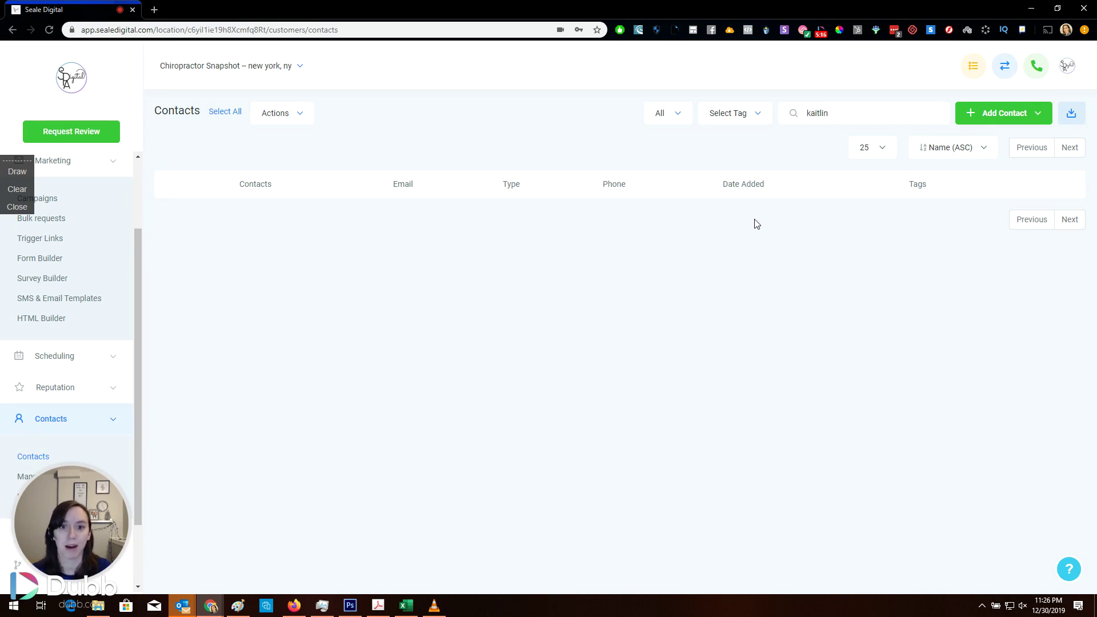
# Start a contact import and upload Groupon Leads.csv from the Desktop.
pyautogui.click(1029, 117)
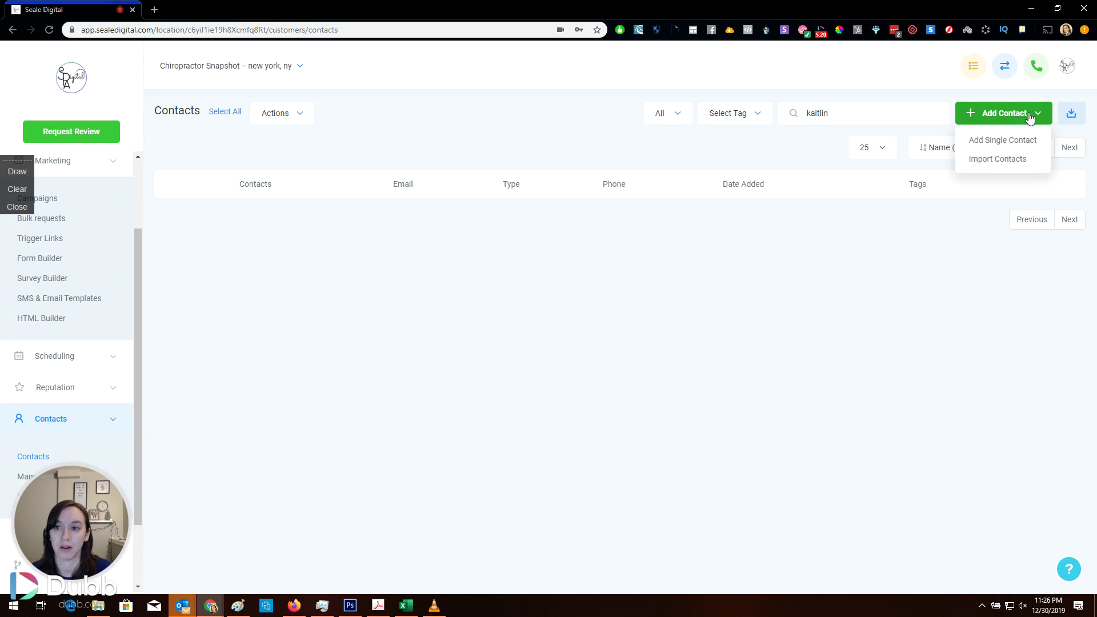
pyautogui.click(1023, 161)
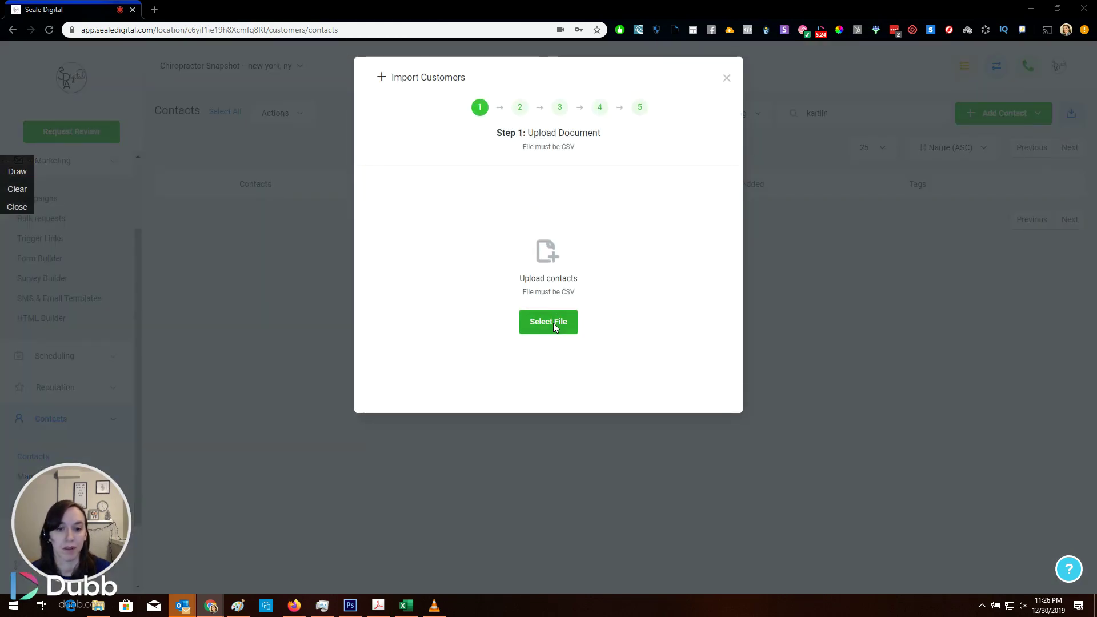
pyautogui.click(553, 323)
pyautogui.click(42, 88)
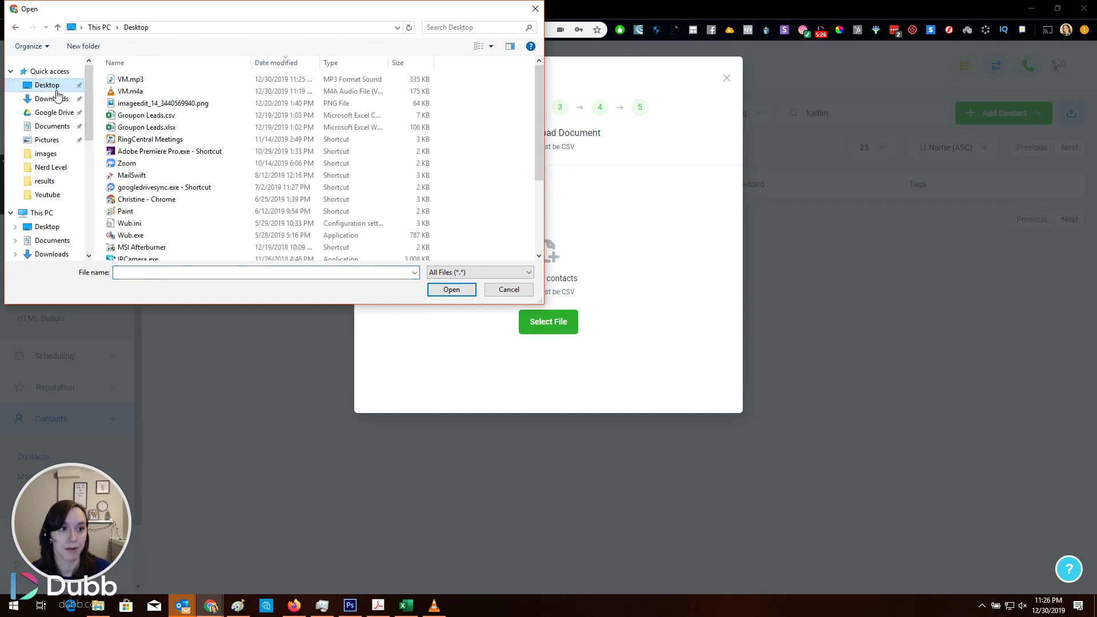
pyautogui.doubleClick(172, 117)
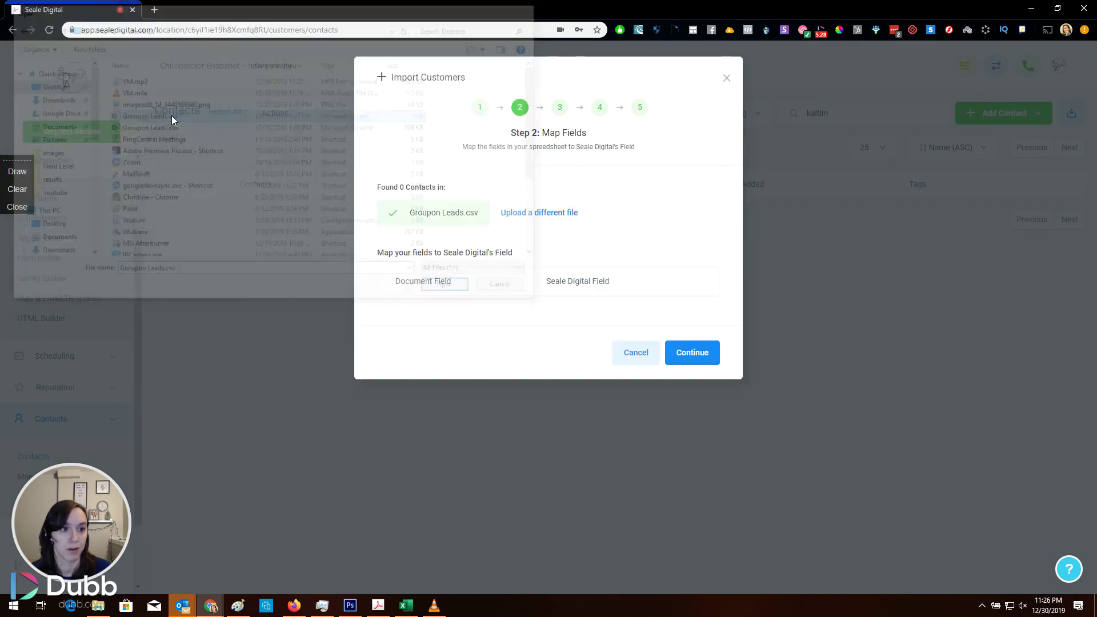
# Review the Map Fields list, keep the Tags column mapped to Tags, and continue.
pyautogui.scroll(-2, 591, 212)
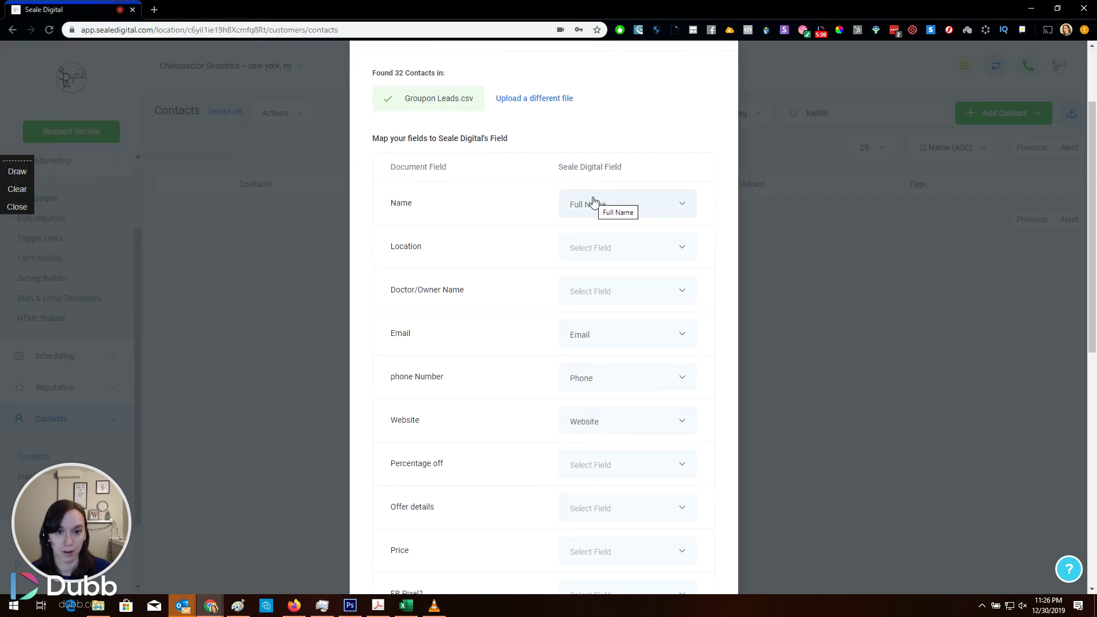
pyautogui.scroll(-1, 468, 161)
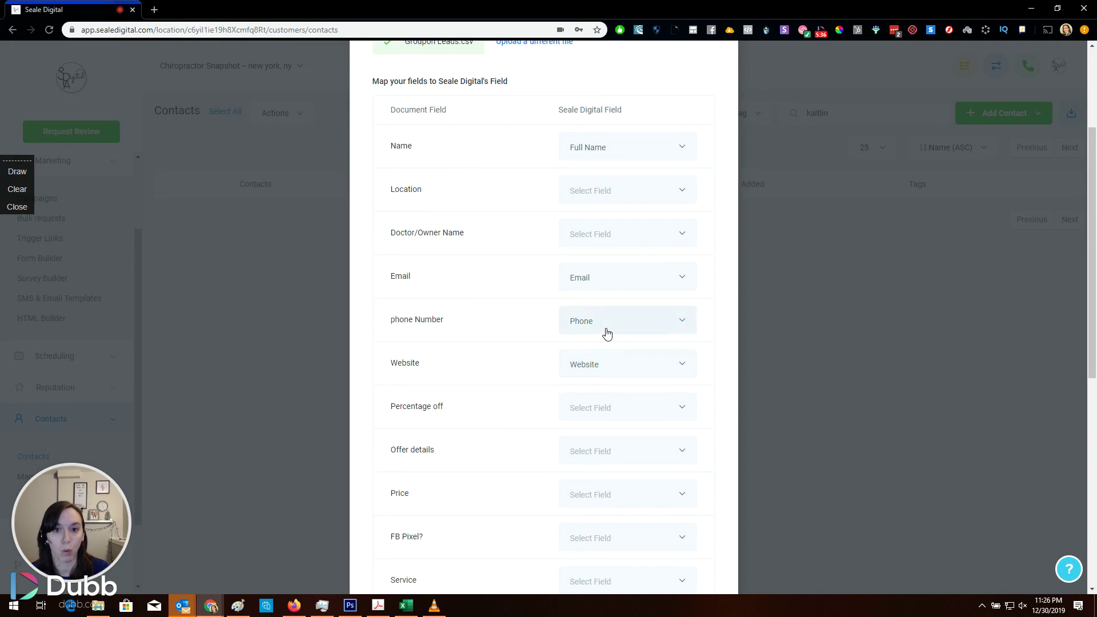
pyautogui.scroll(-7, 606, 331)
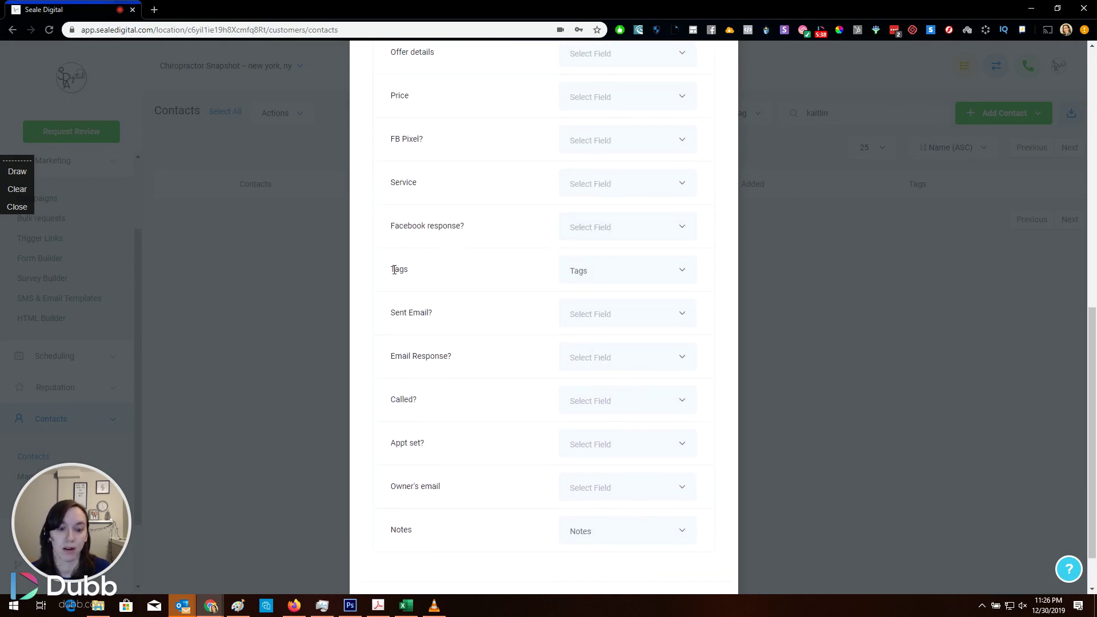
pyautogui.moveTo(394, 270); pyautogui.dragTo(458, 279)
pyautogui.click(603, 279)
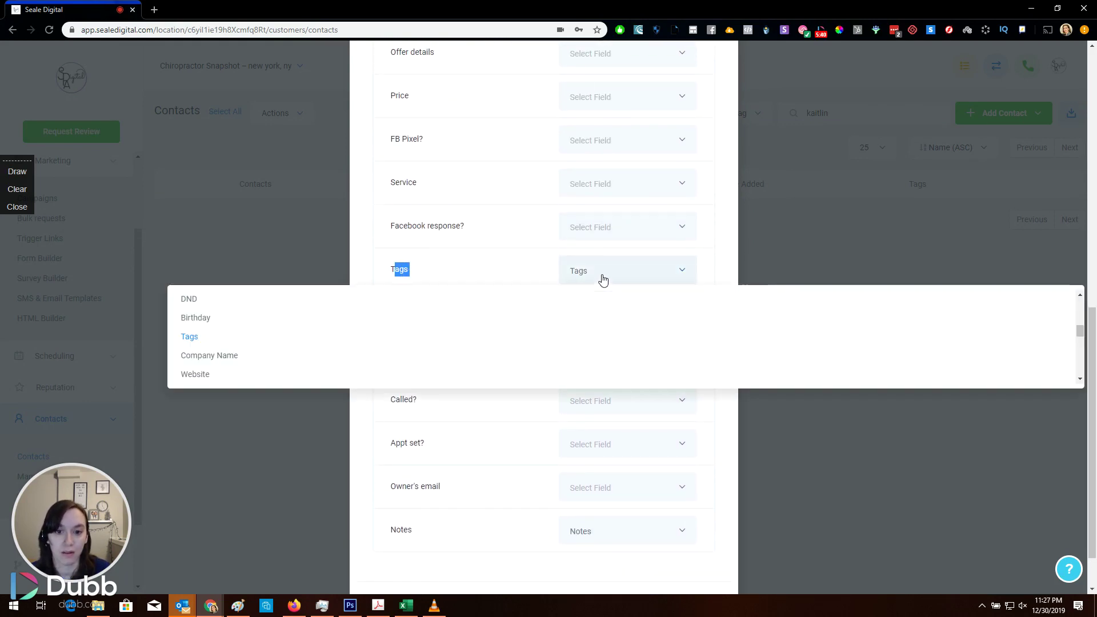
pyautogui.click(602, 280)
pyautogui.scroll(-1, 721, 402)
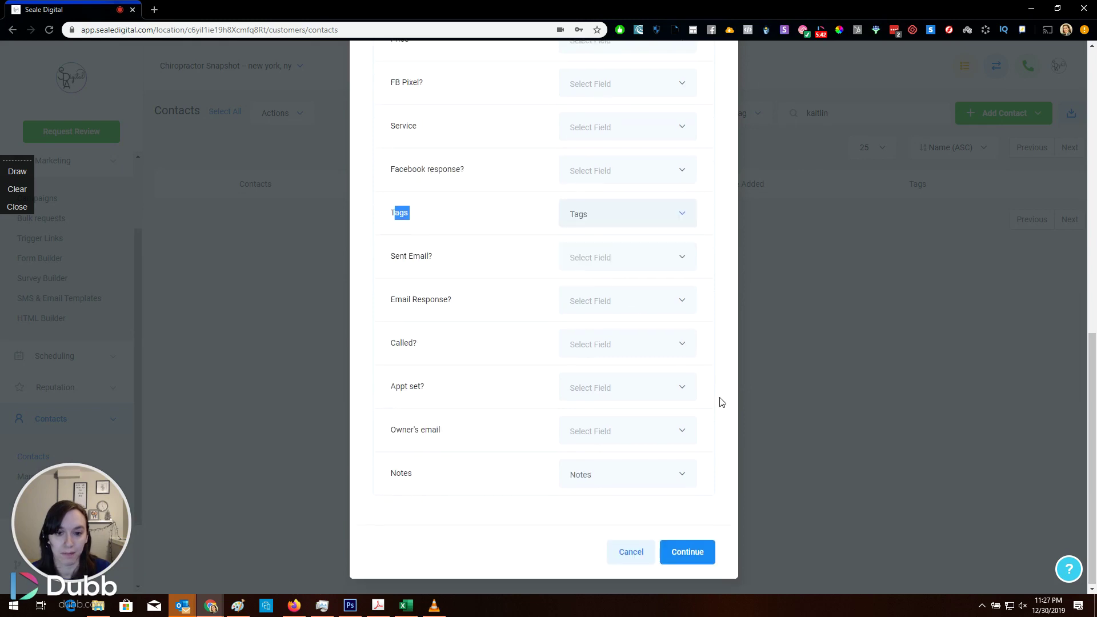
pyautogui.click(688, 552)
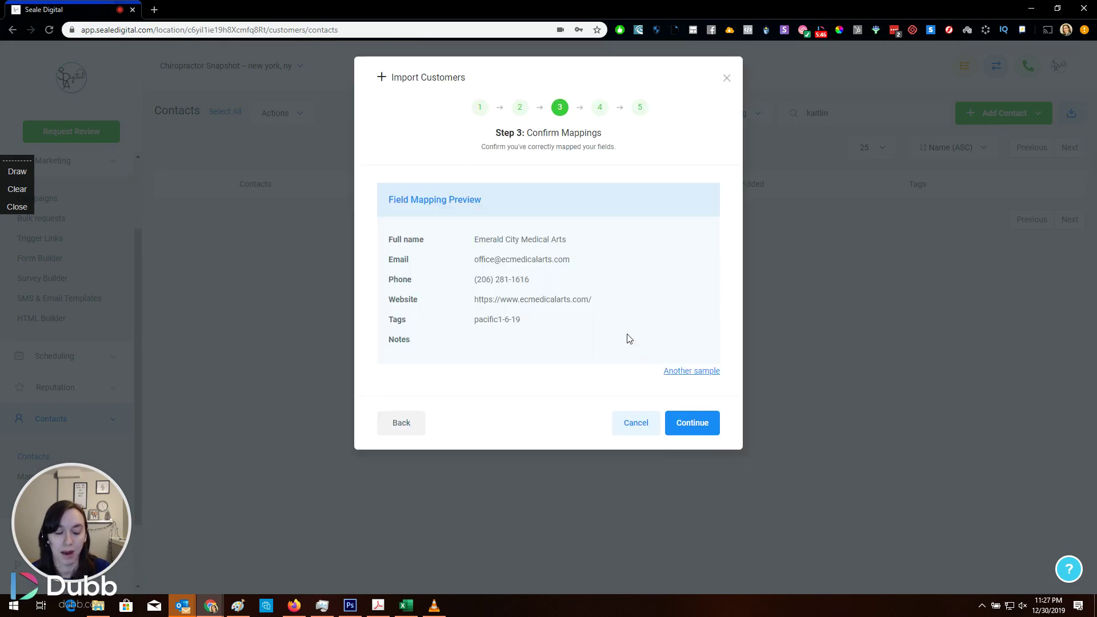
# Preview several sample contacts, then accept the mapping and the recommended duplicate handling.
pyautogui.click(691, 371)
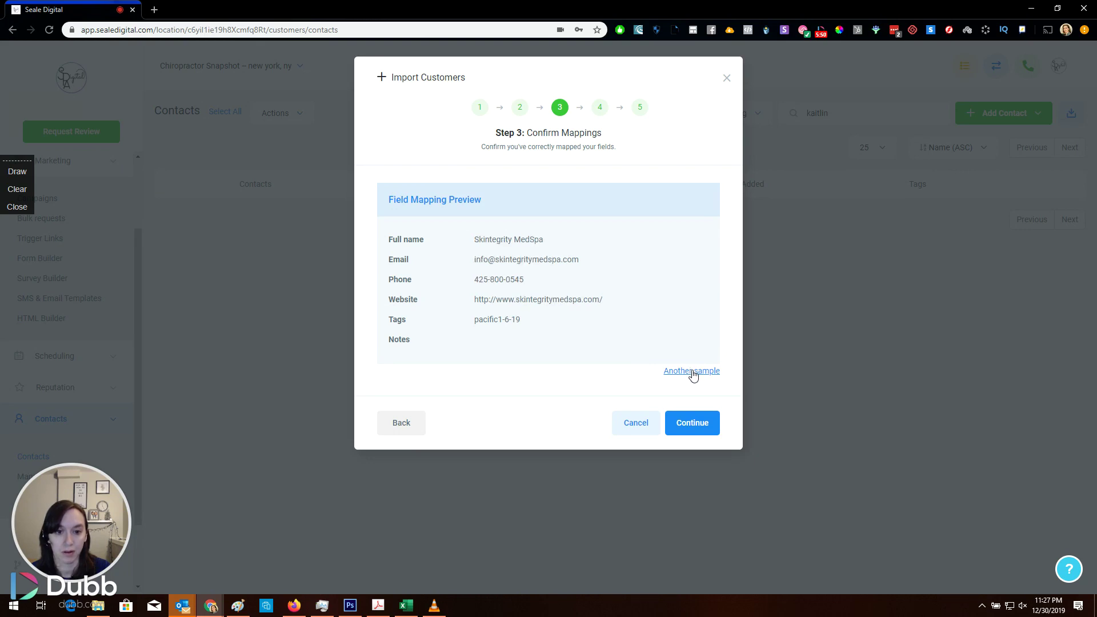
pyautogui.click(692, 372)
pyautogui.click(692, 372)
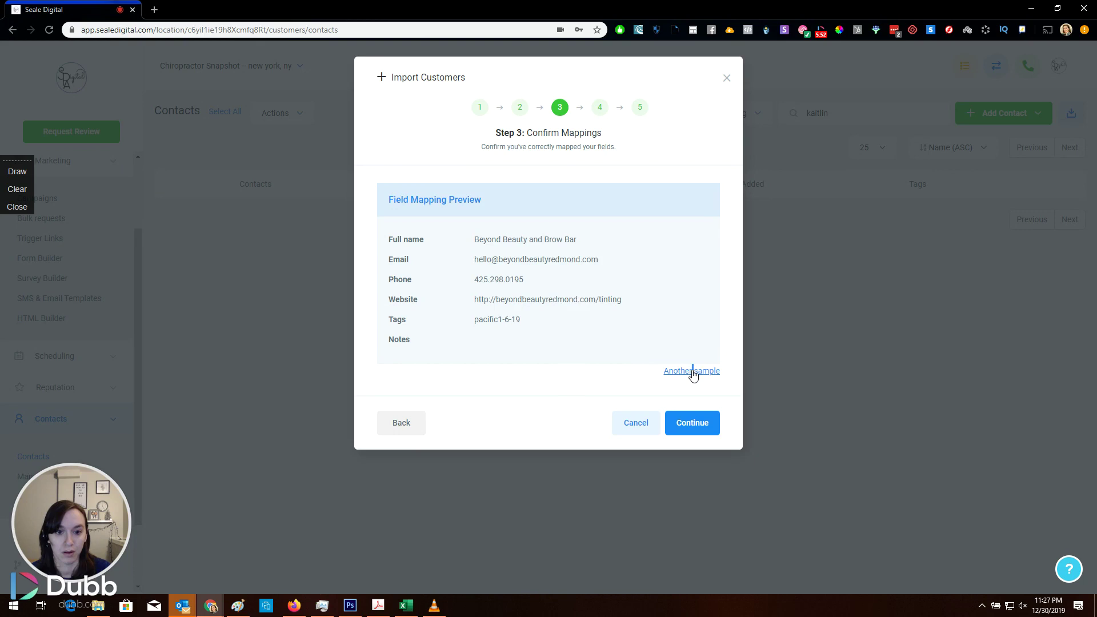
pyautogui.click(696, 423)
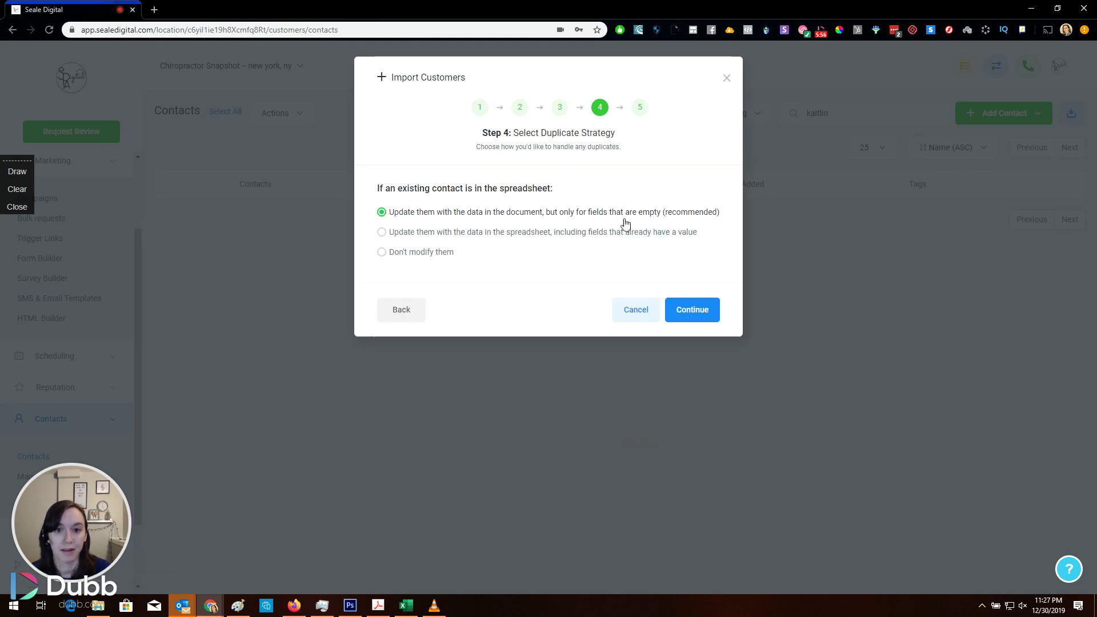
pyautogui.click(705, 314)
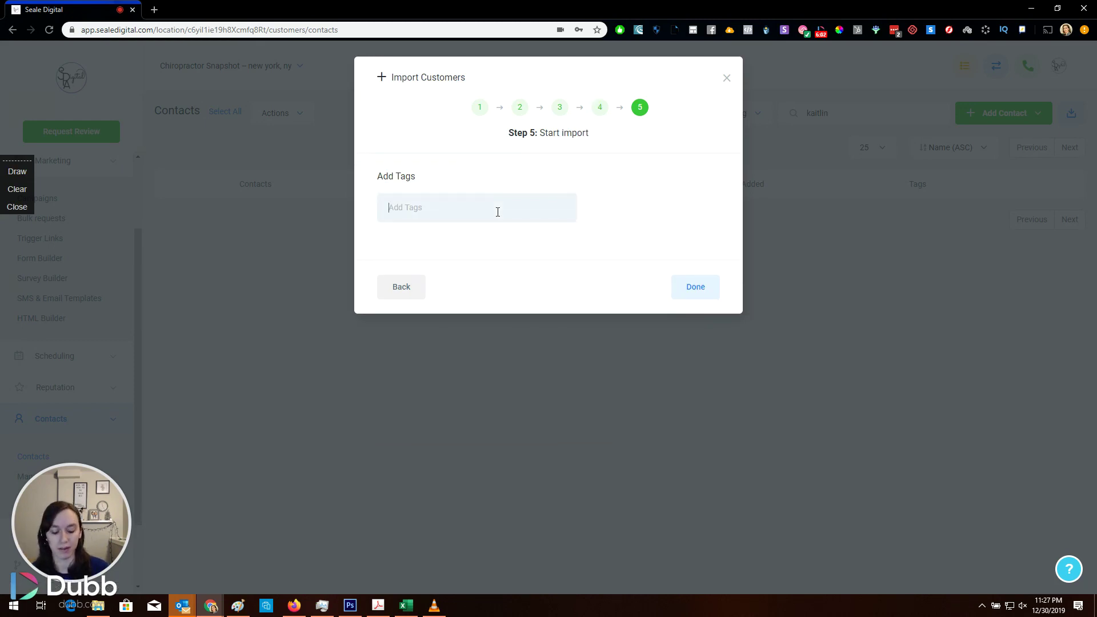
# Tag all imported contacts 12-30-19 and start the import.
pyautogui.write('12-30-')
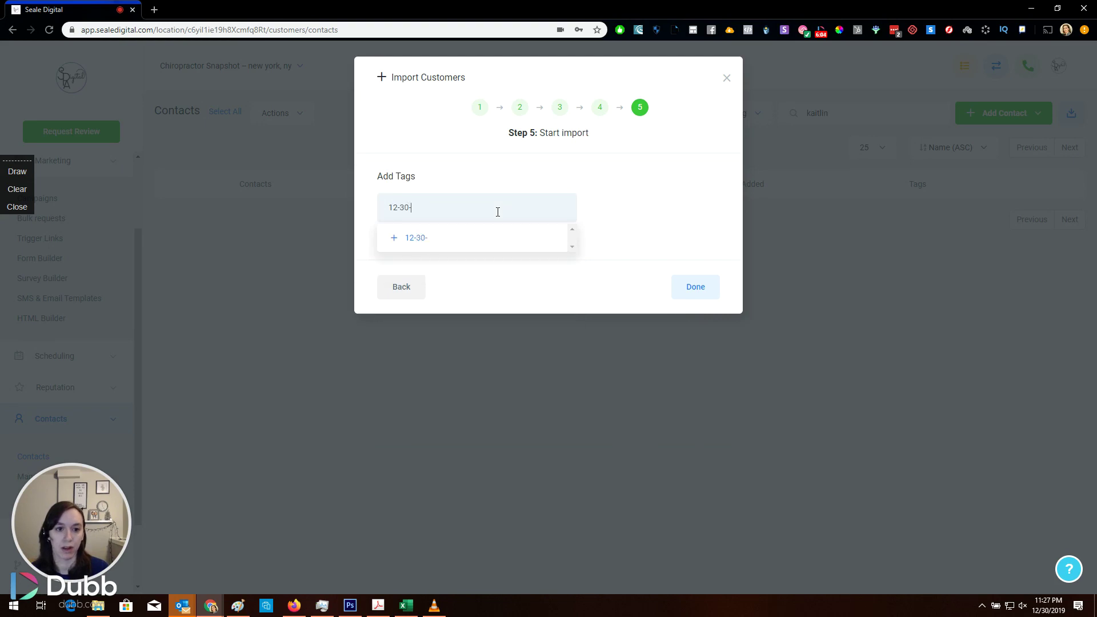
pyautogui.write('19')
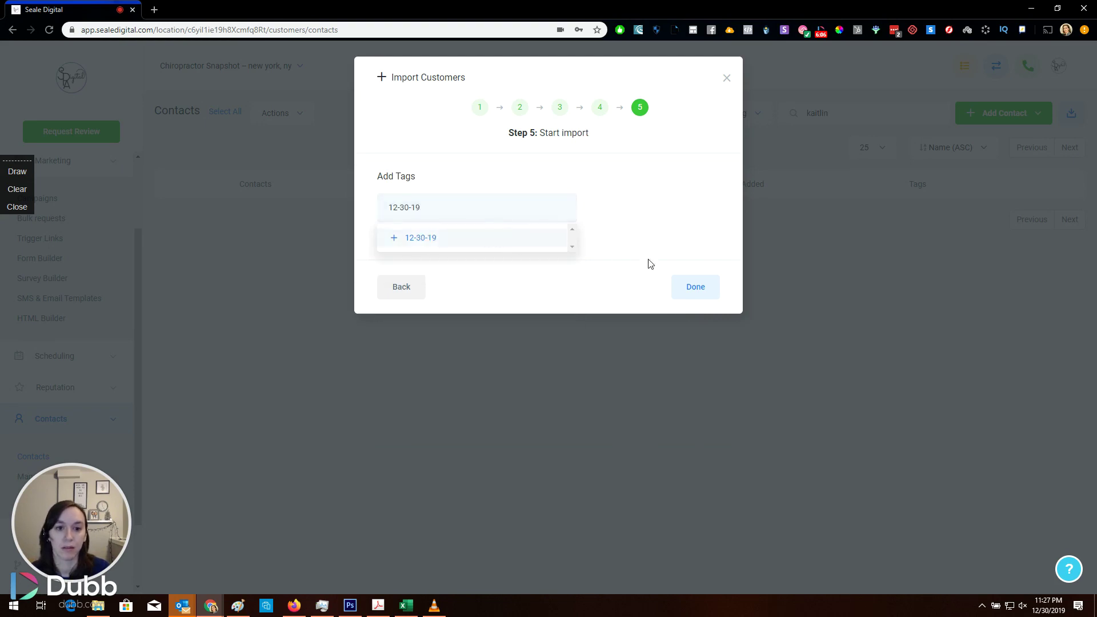
pyautogui.press('Return')
pyautogui.click(703, 310)
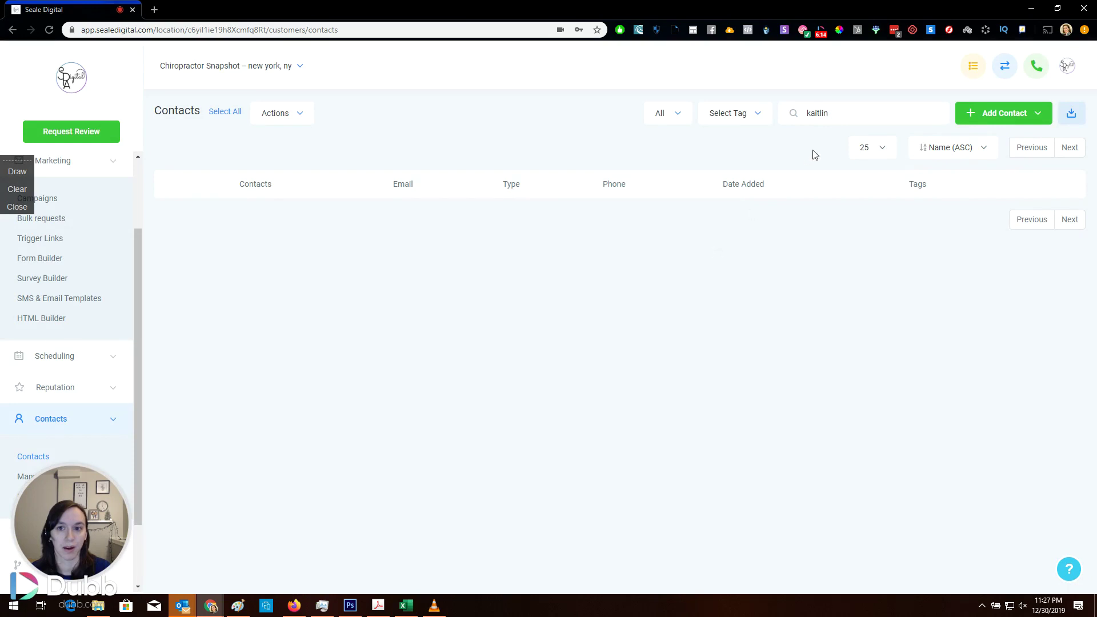
# Clear the old contact search to list all leads, then go to Marketing's Bulk Requests.
pyautogui.moveTo(834, 114); pyautogui.dragTo(705, 110)
pyautogui.press('BackSpace')
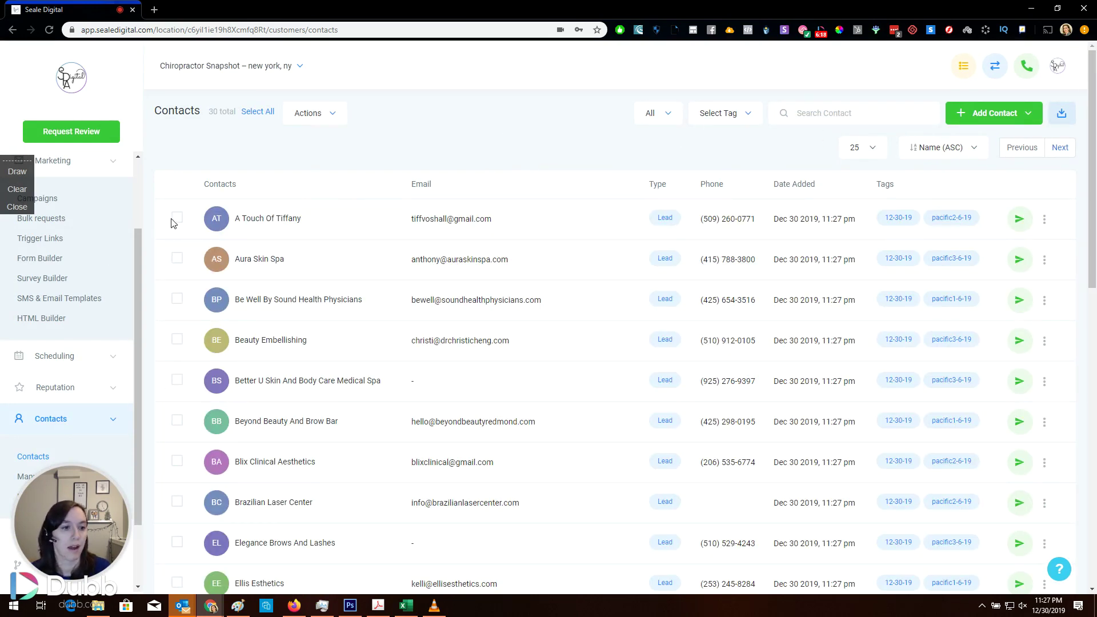
pyautogui.scroll(1, 34, 237)
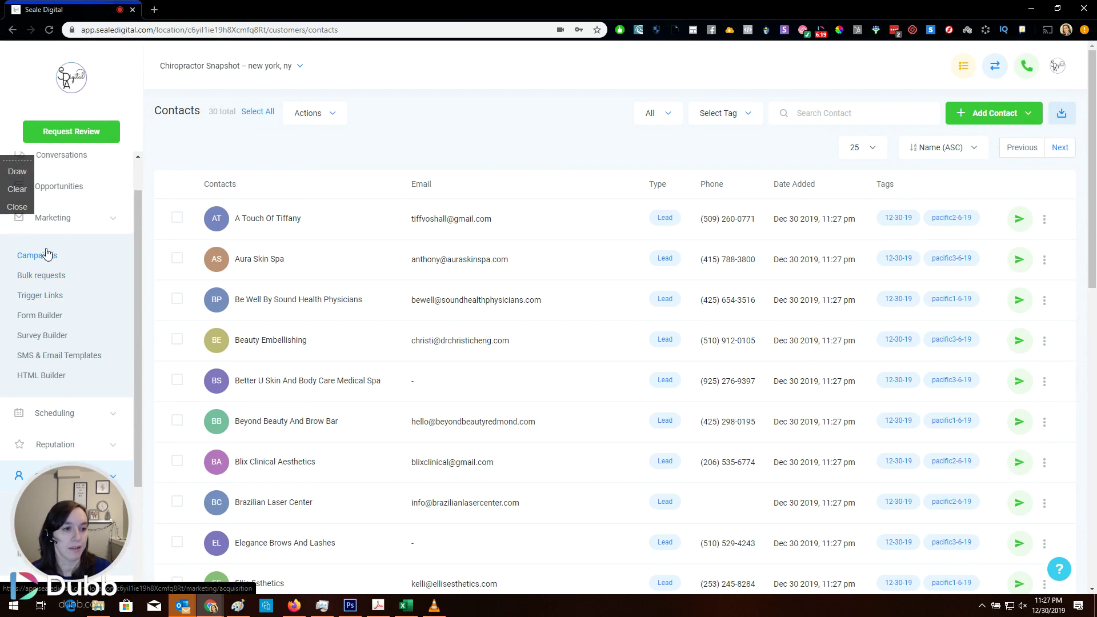
pyautogui.click(57, 277)
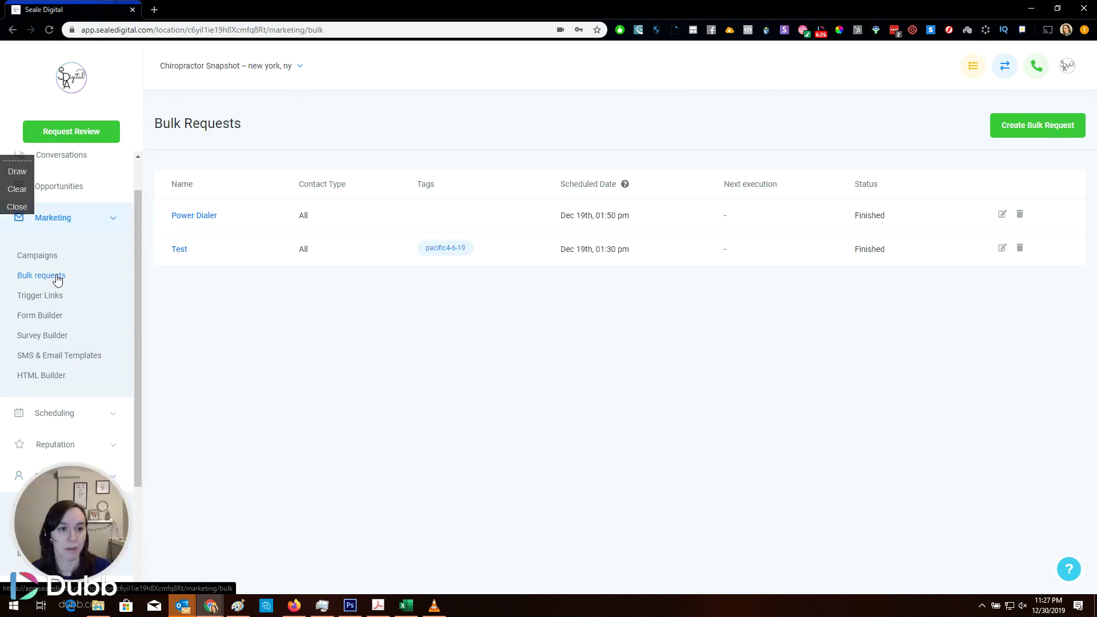
# Start a new bulk request named 'Power Dialer Test' that runs the Power Dialer Test campaign.
pyautogui.click(1053, 138)
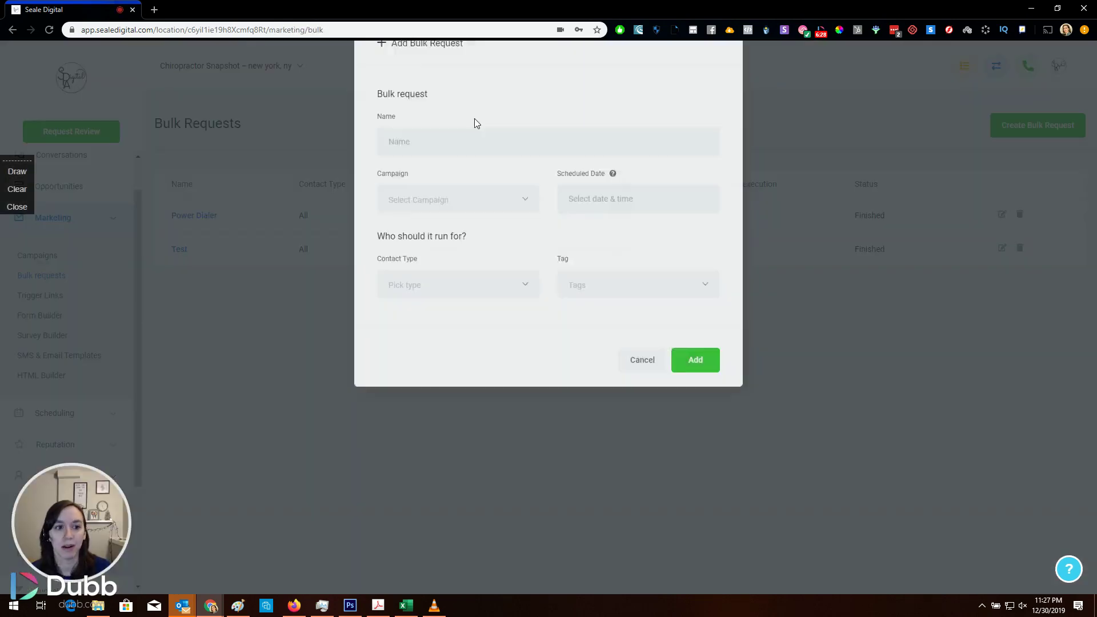
pyautogui.click(423, 176)
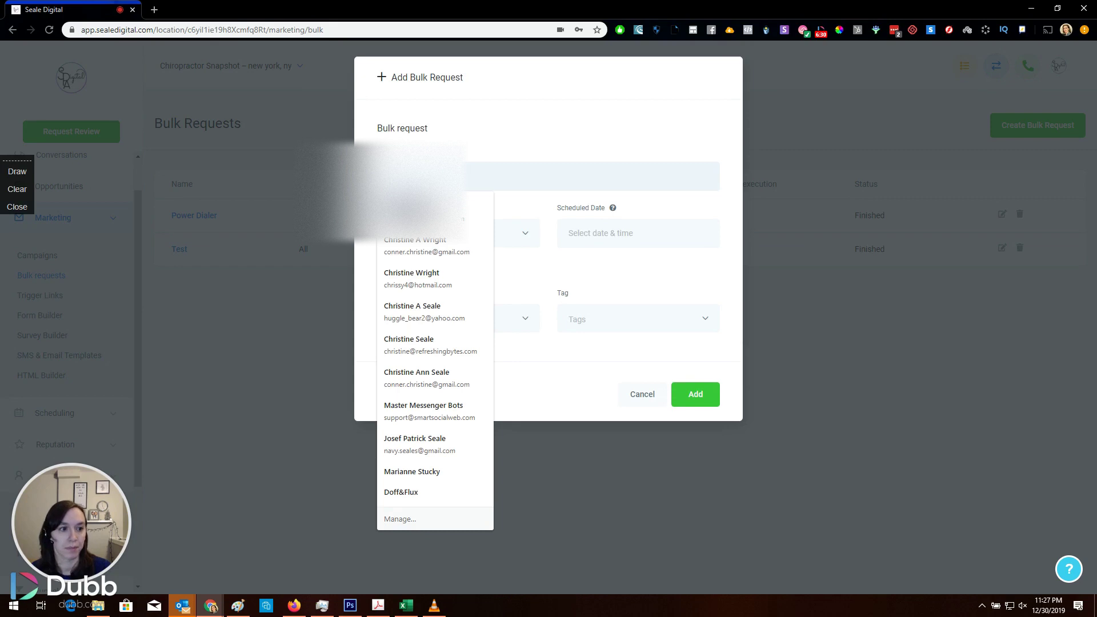
pyautogui.press('Escape')
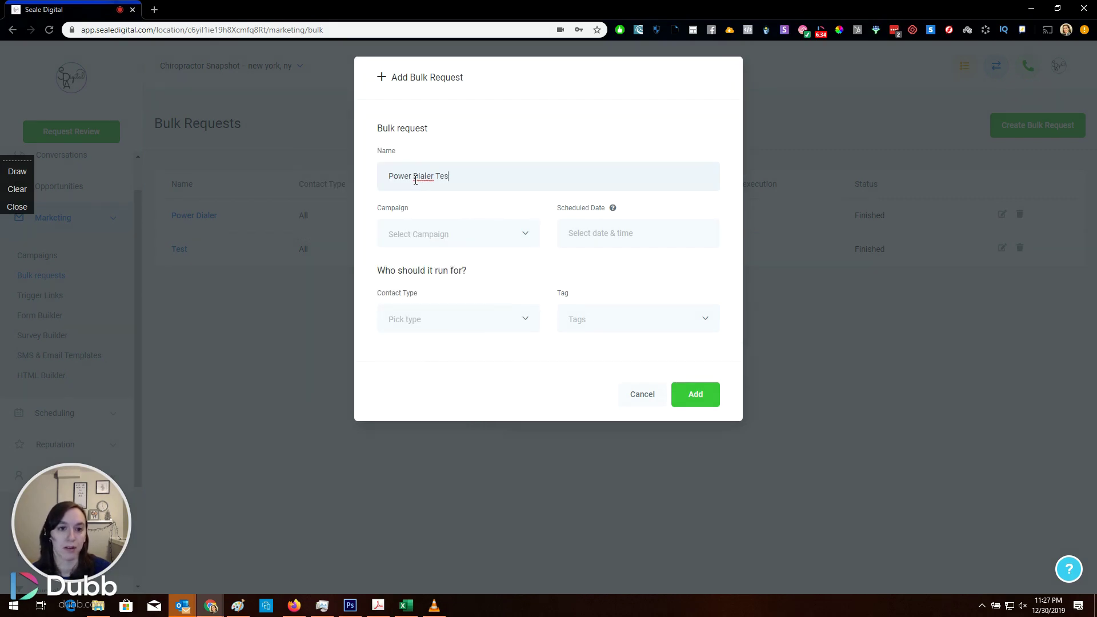
pyautogui.click(462, 237)
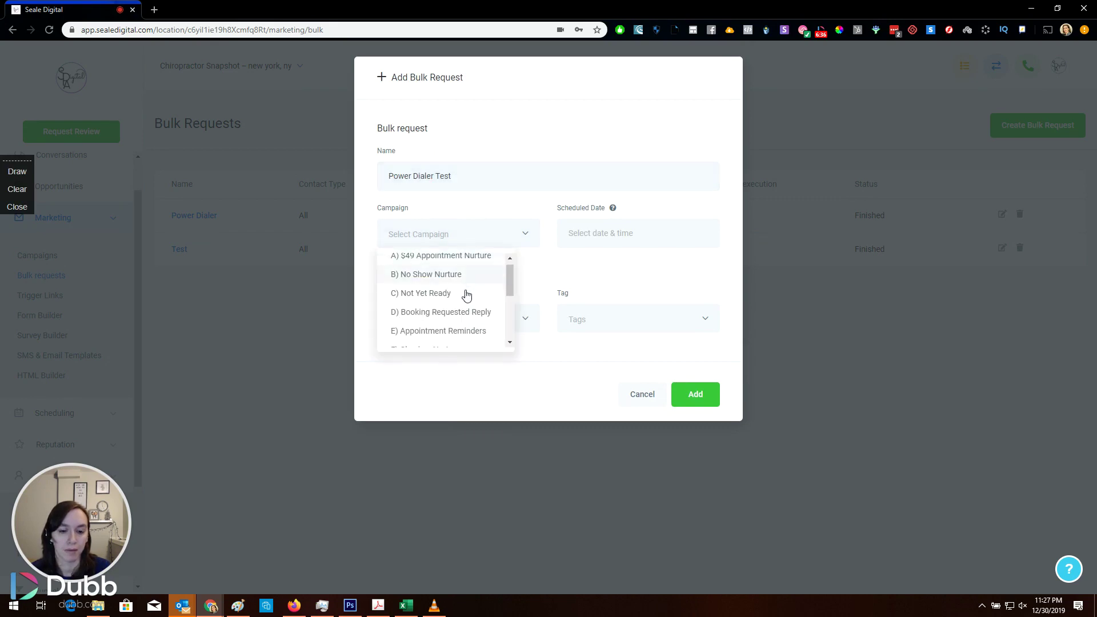
pyautogui.scroll(-1, 464, 303)
pyautogui.scroll(-1, 457, 319)
pyautogui.click(437, 301)
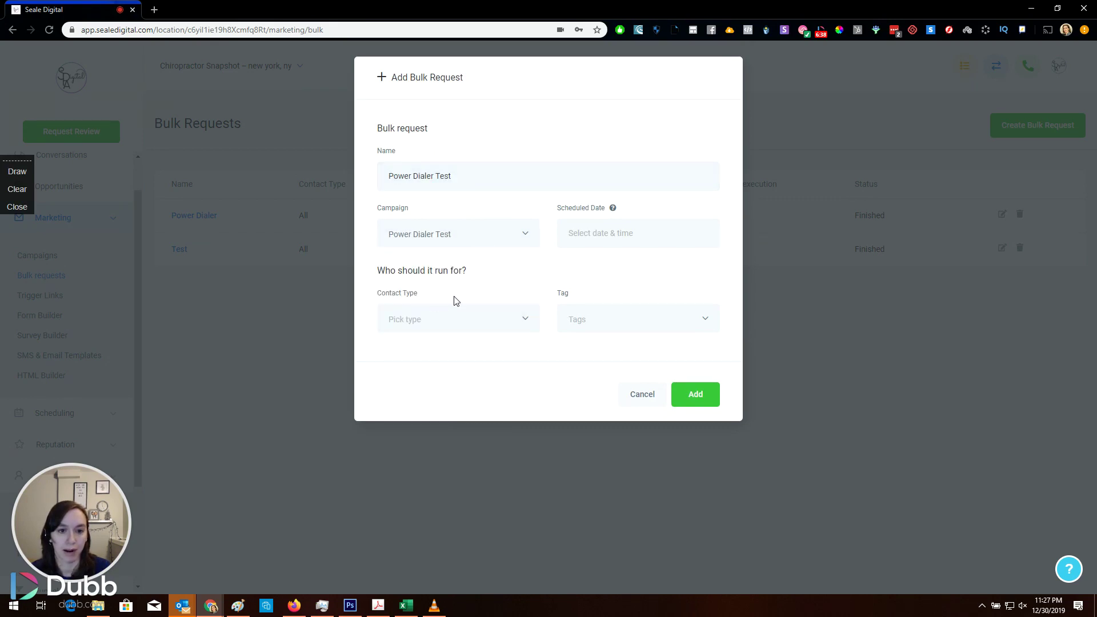
# Schedule the bulk request for now, target all contact types with no tag filter, and add it.
pyautogui.click(624, 239)
pyautogui.click(731, 470)
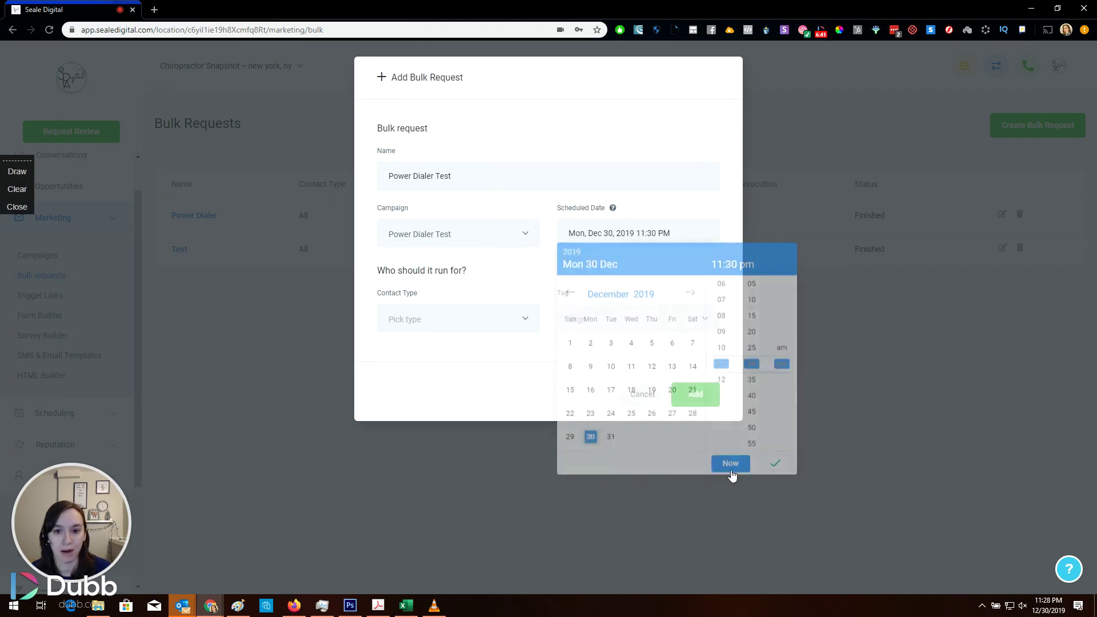
pyautogui.click(481, 327)
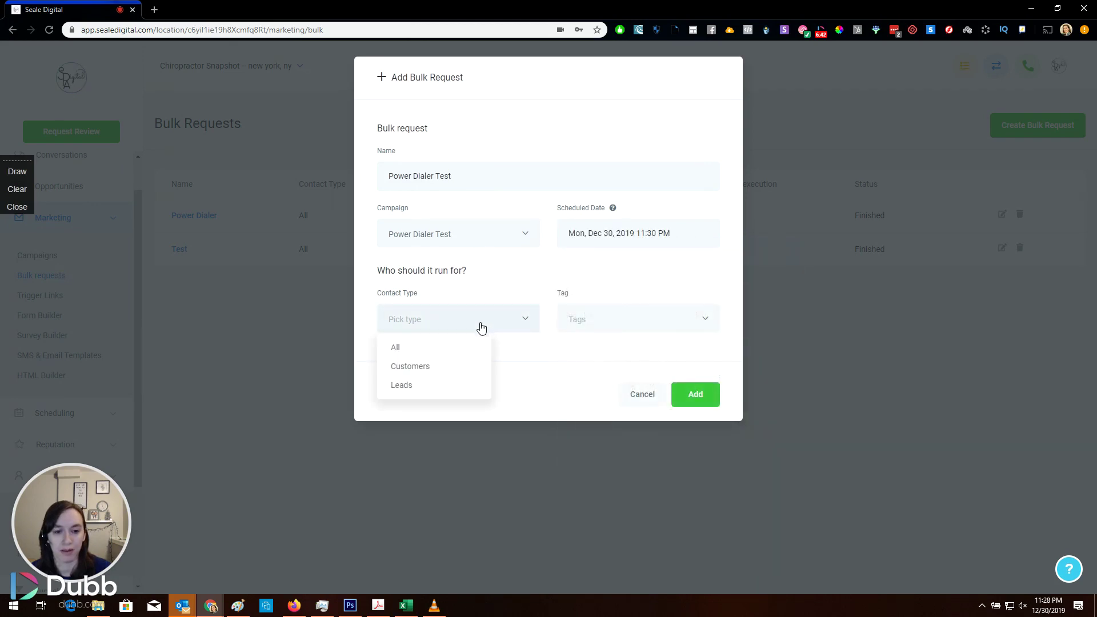
pyautogui.click(436, 351)
pyautogui.click(620, 330)
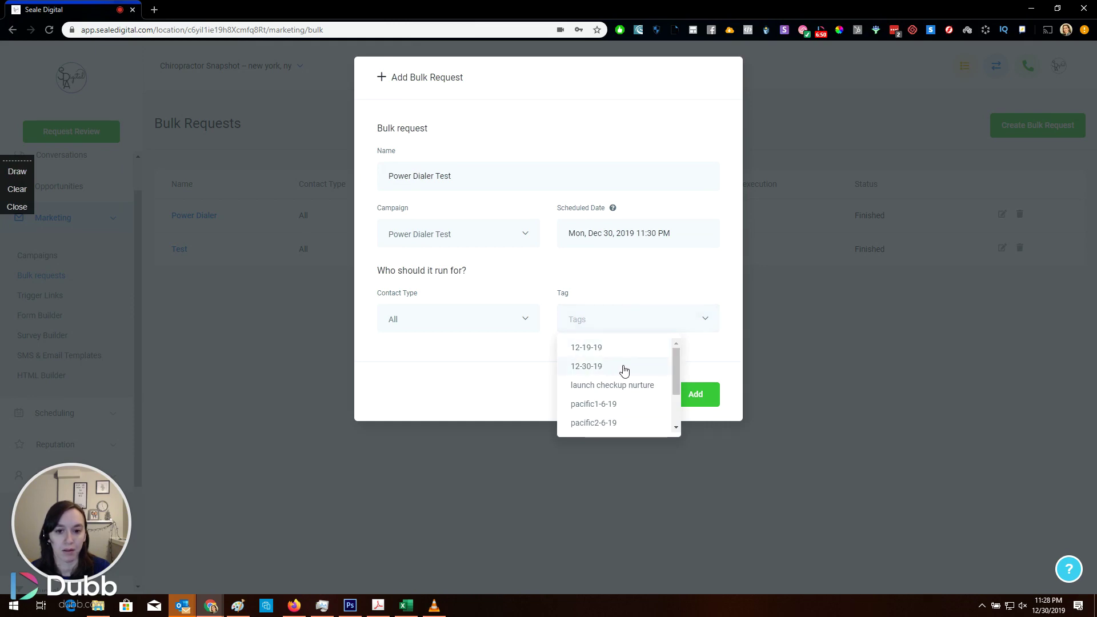
pyautogui.click(508, 370)
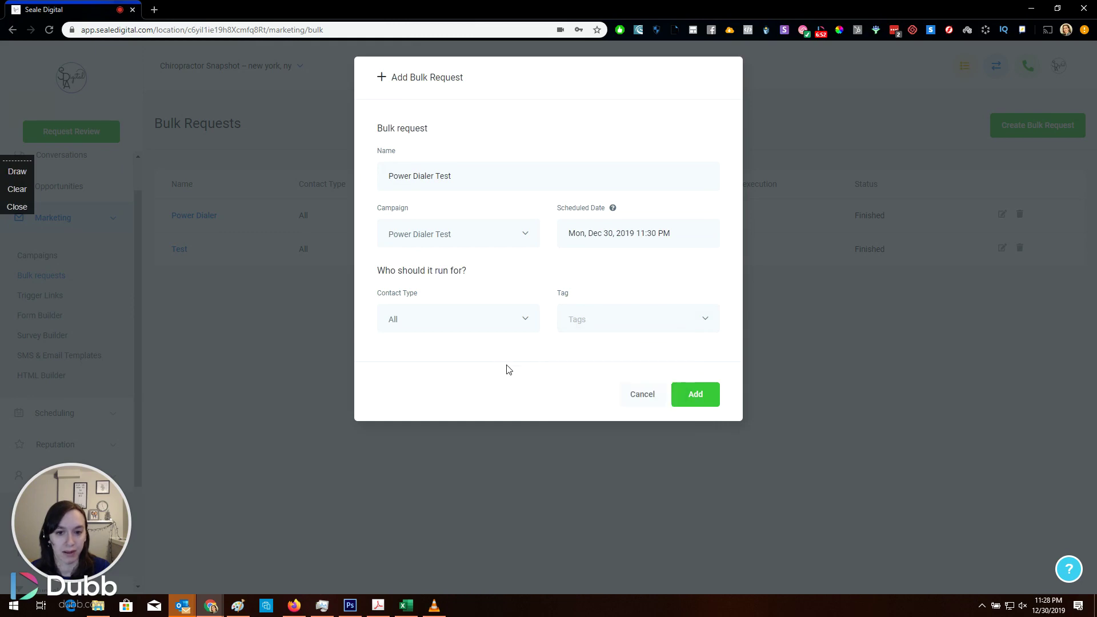
pyautogui.click(685, 393)
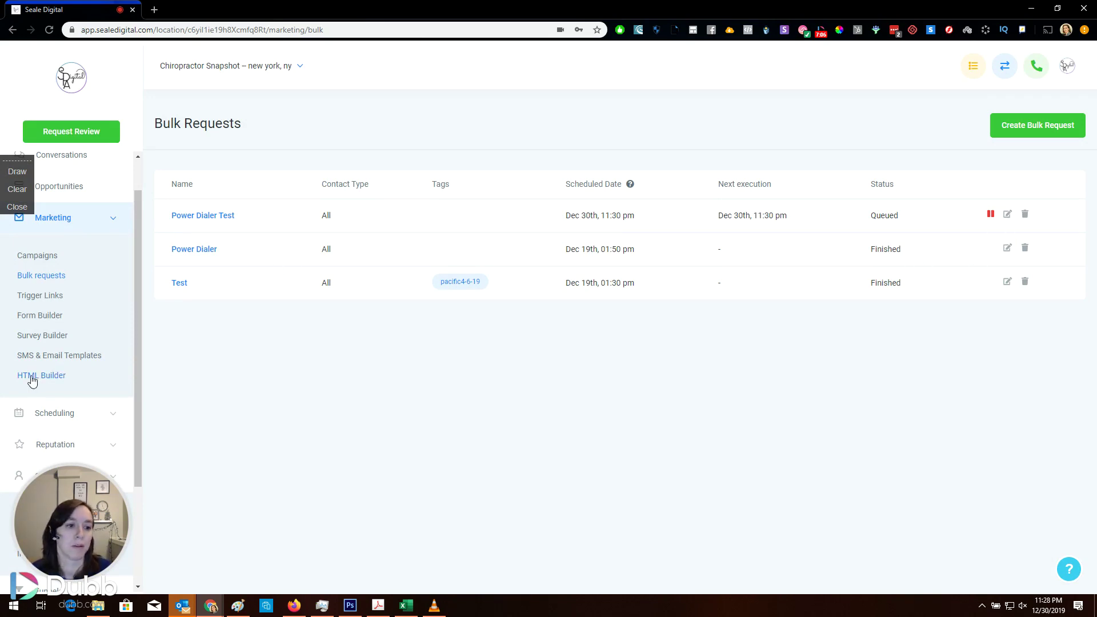
# Watch the Power Dialer Test bulk request change from Queued to Running, next execution Dec 30th, 11:32 pm.
pyautogui.scroll(-2, 55, 377)
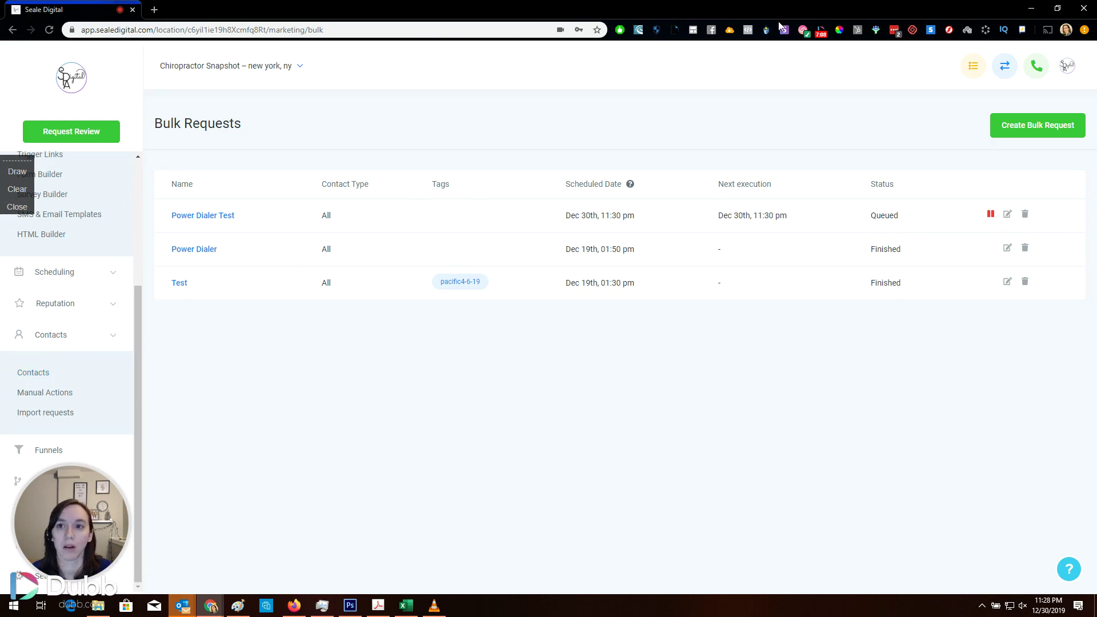
pyautogui.click(820, 32)
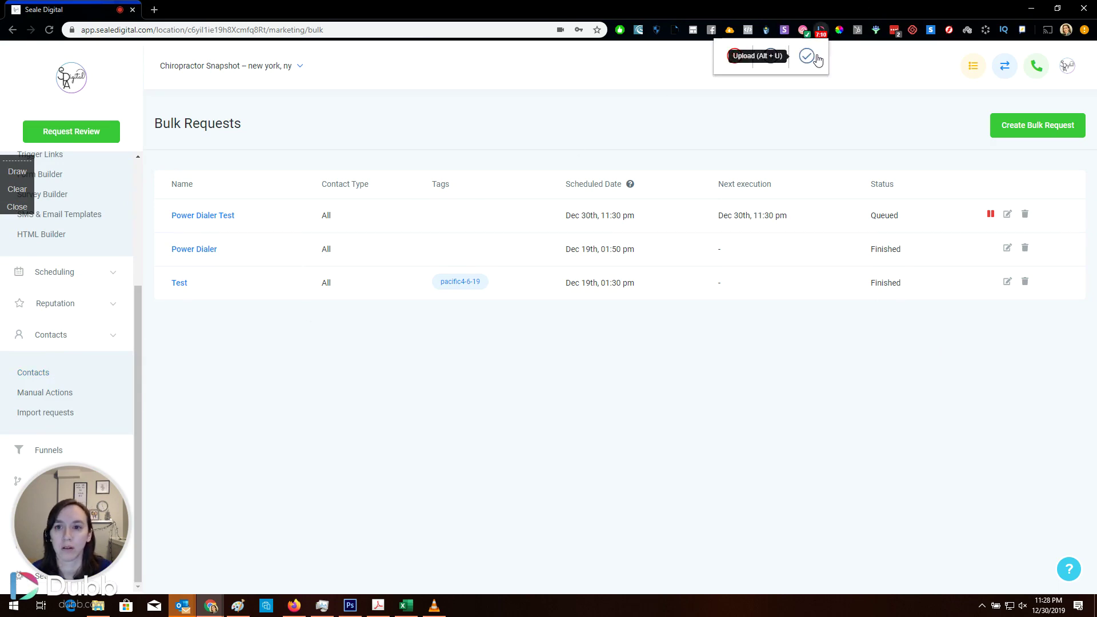
pyautogui.click(771, 57)
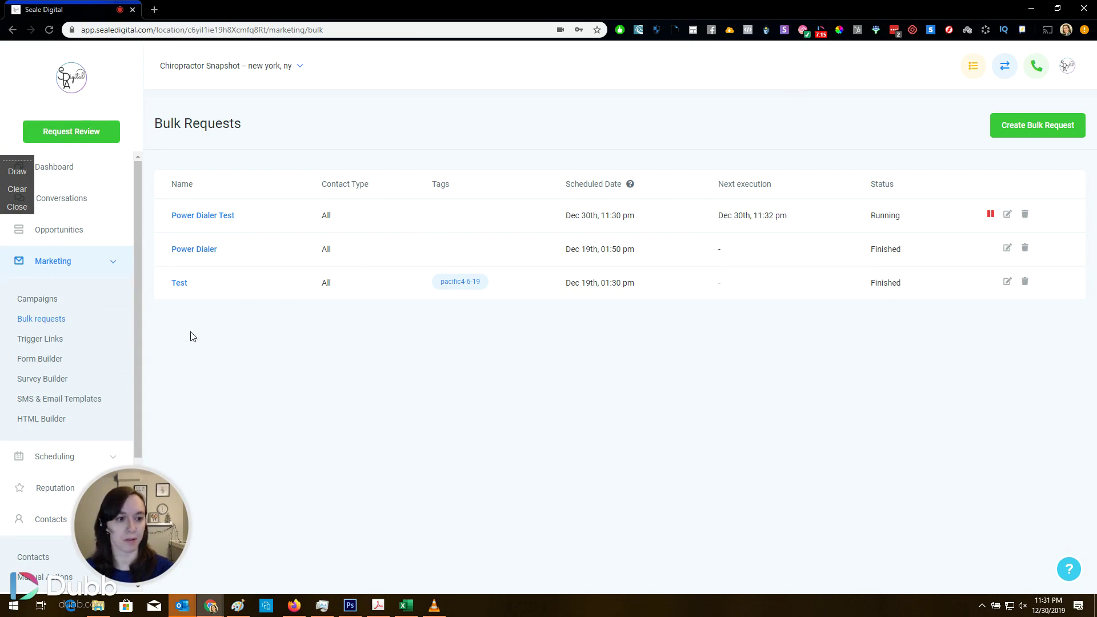
pyautogui.scroll(-1, 57, 414)
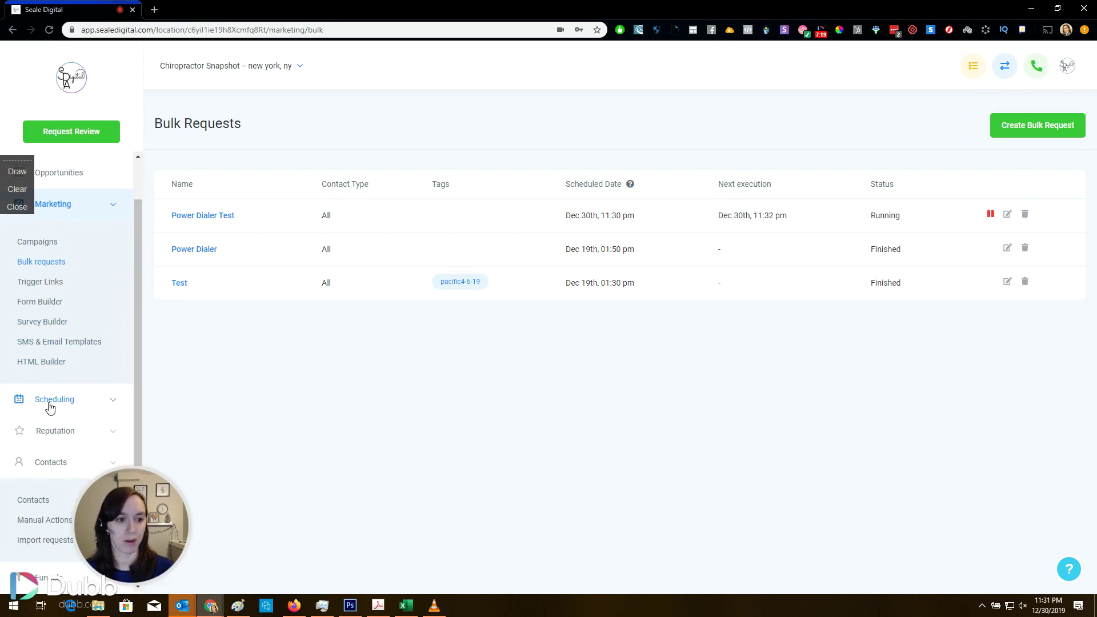
pyautogui.scroll(-2, 48, 405)
# Open the A Touch Of Tiffany contact from the contacts list and review its tags.
pyautogui.click(52, 374)
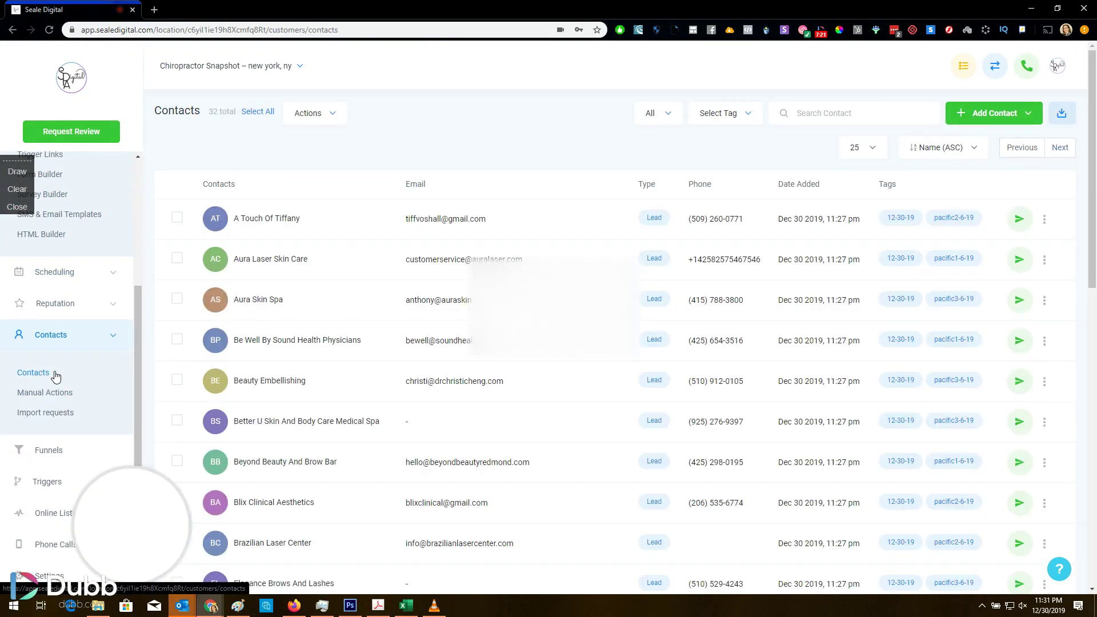
pyautogui.click(277, 219)
pyautogui.scroll(-3, 161, 338)
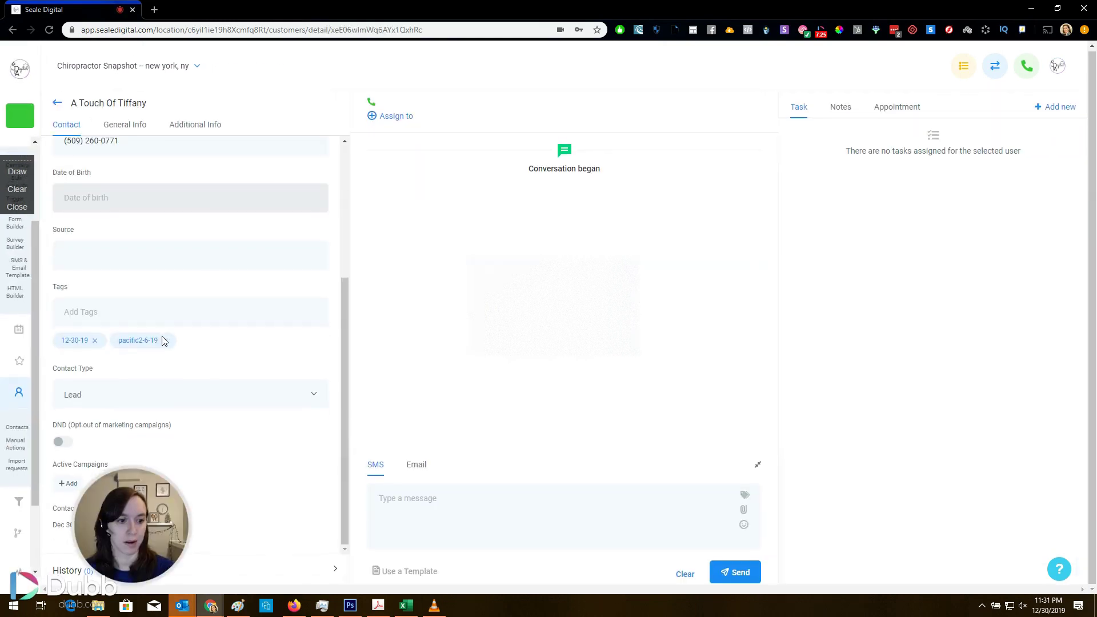
pyautogui.moveTo(134, 504); pyautogui.dragTo(166, 500)
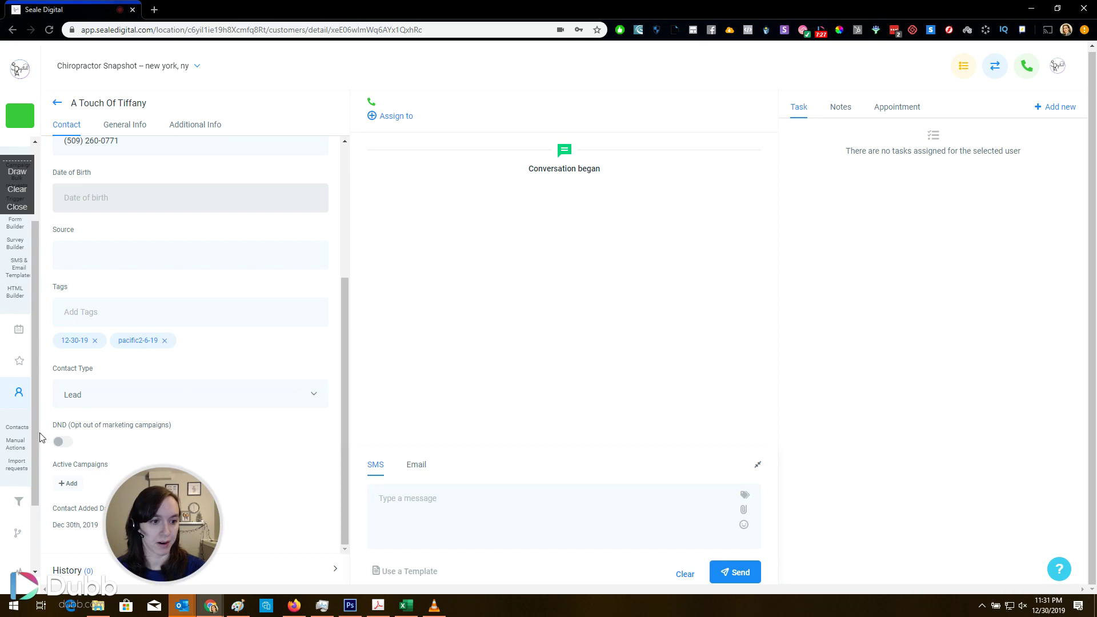
# Show the contacts enrolled in the Power Dialer Test campaign and scroll through their statuses.
pyautogui.click(18, 284)
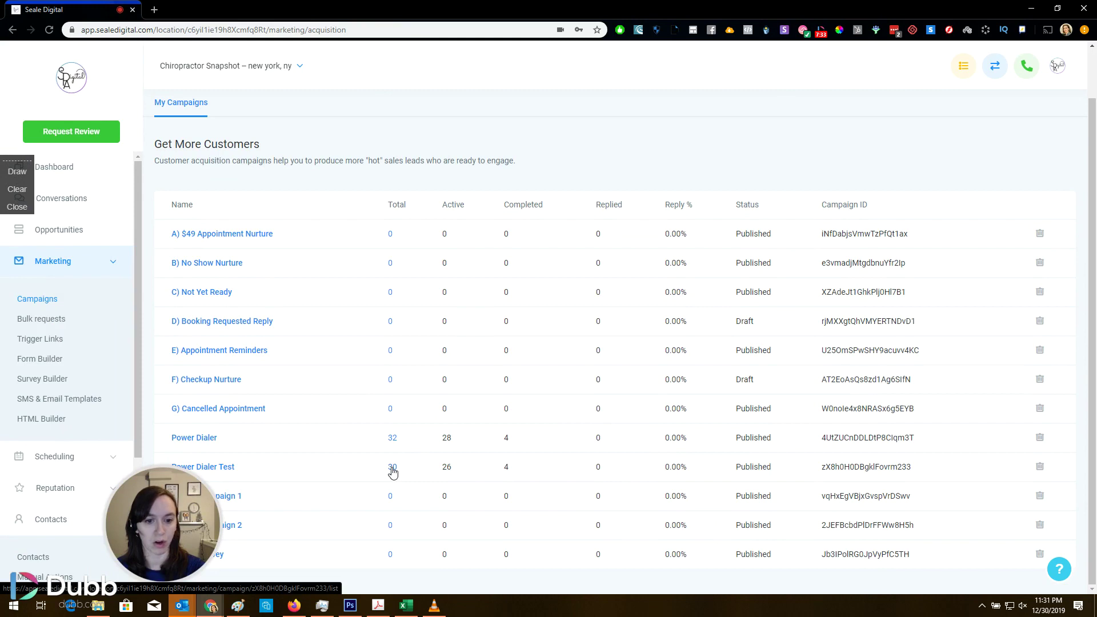
pyautogui.click(393, 468)
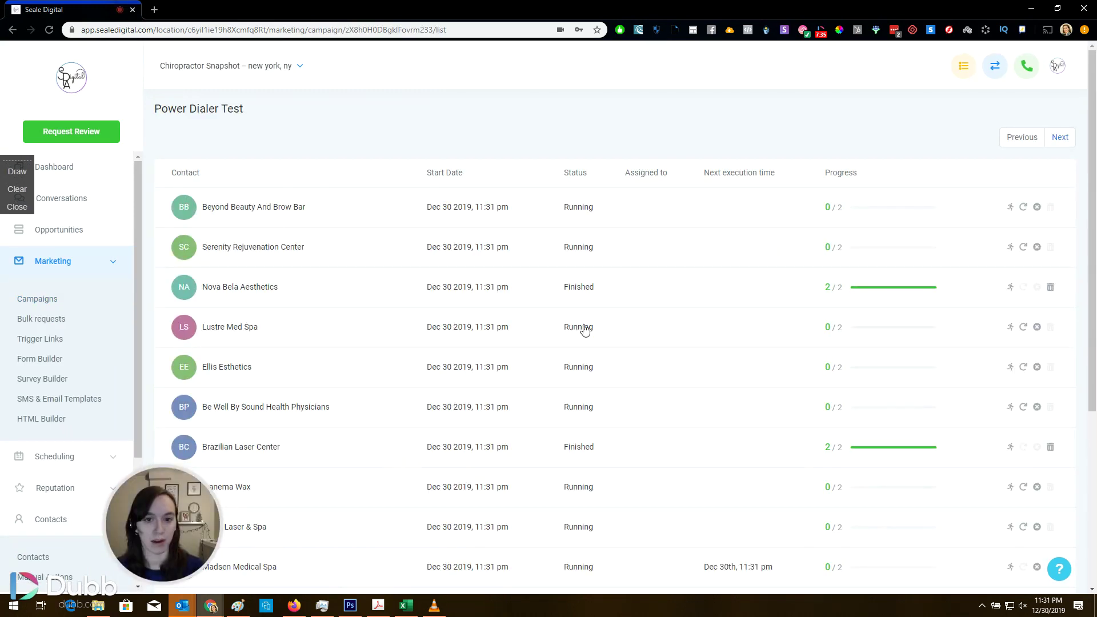
pyautogui.scroll(-5, 841, 291)
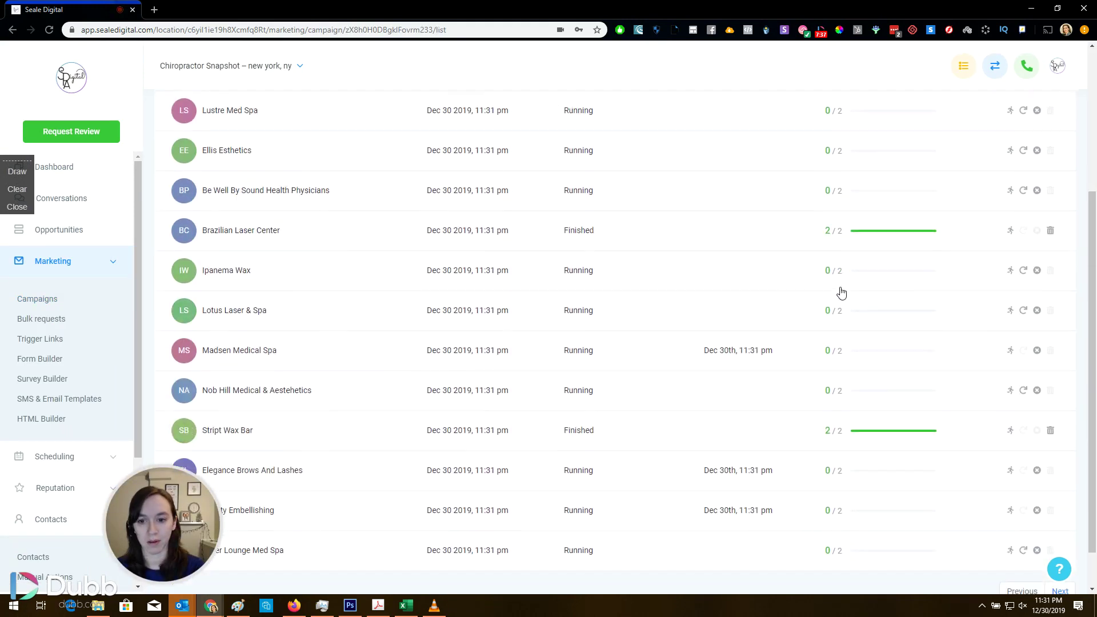
pyautogui.scroll(5, 861, 451)
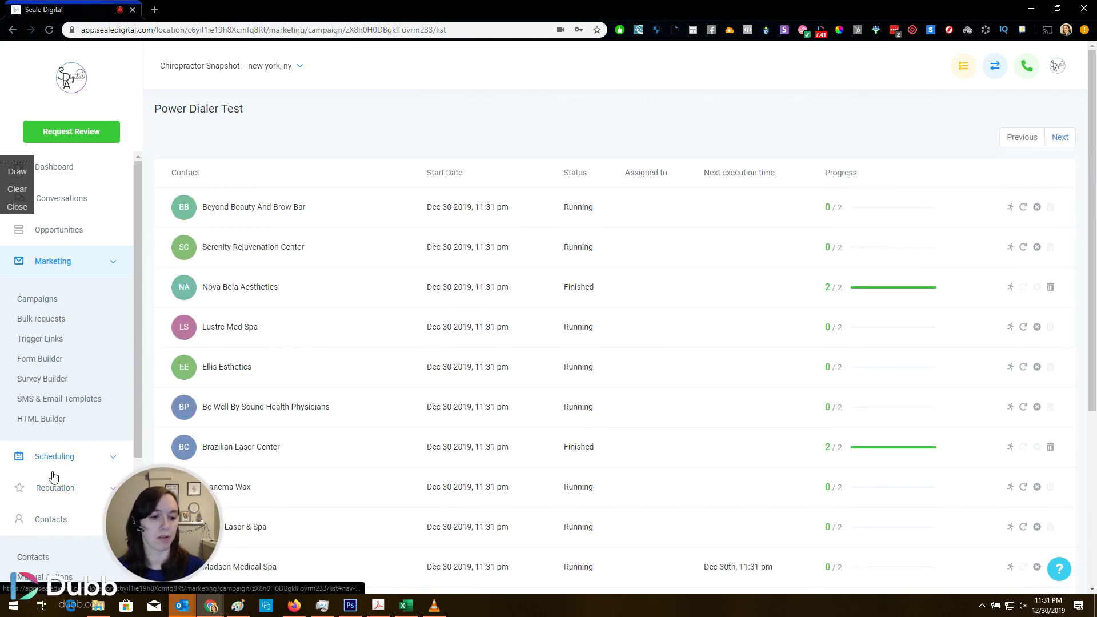
pyautogui.scroll(-3, 52, 477)
pyautogui.scroll(-4, 54, 470)
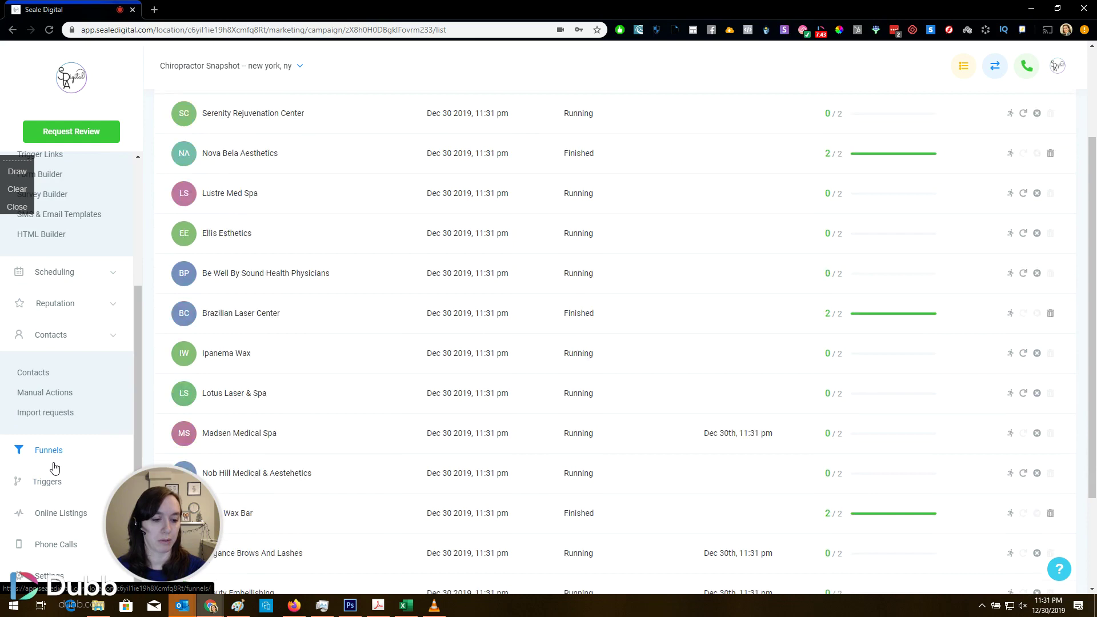
pyautogui.scroll(-1, 54, 469)
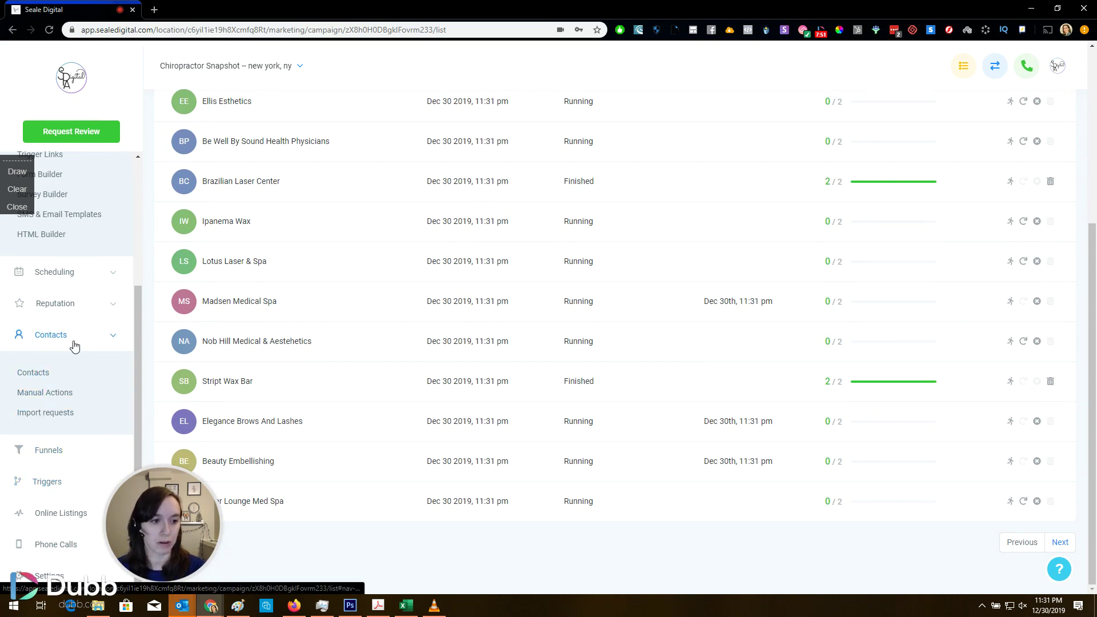
# Open Manual Actions and scroll through the queued Call tasks for the Power Dialer Test leads.
pyautogui.click(62, 393)
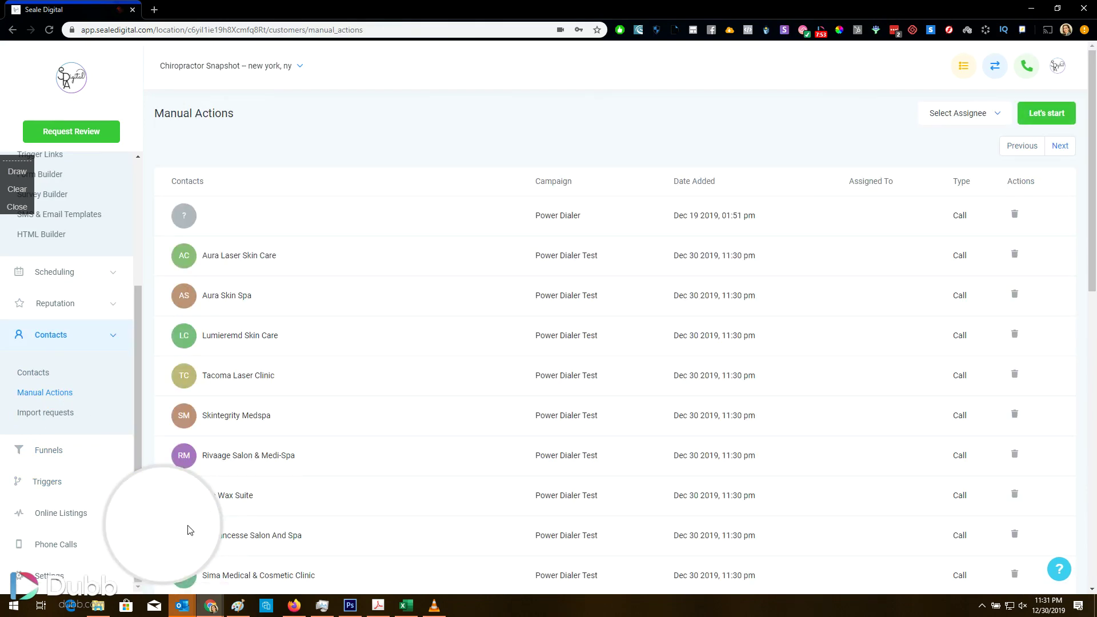
pyautogui.moveTo(187, 526); pyautogui.dragTo(91, 521)
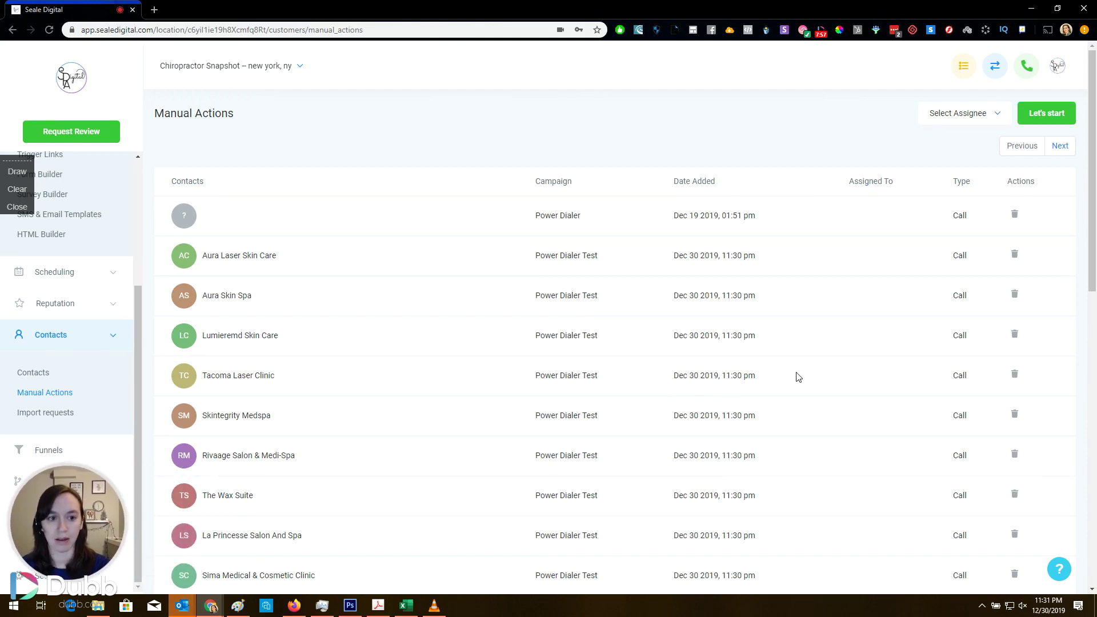
pyautogui.scroll(-3, 797, 372)
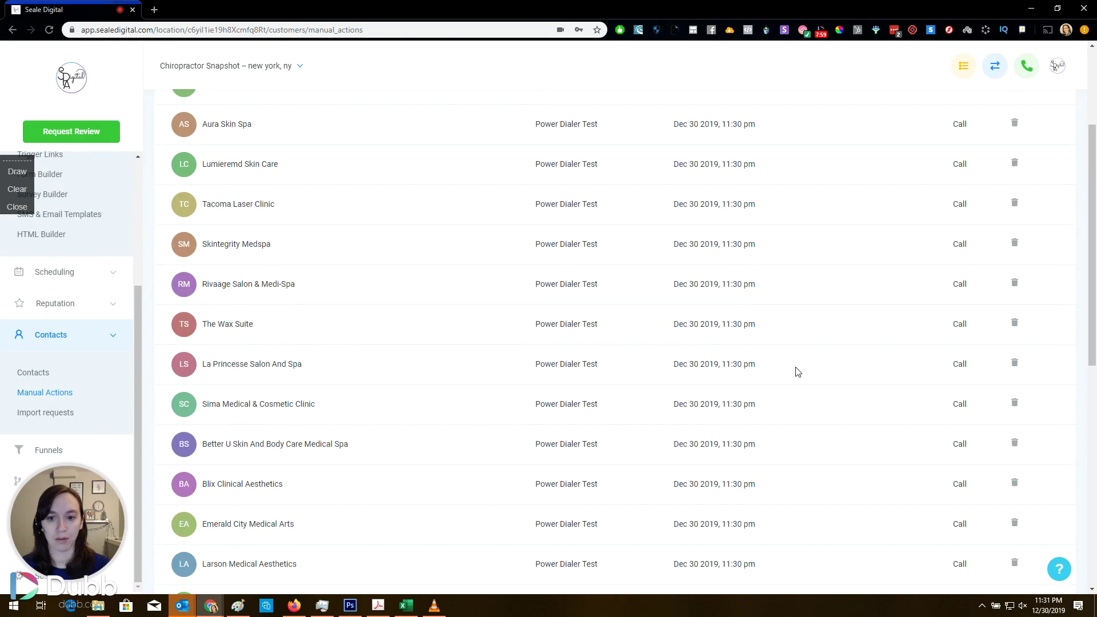
pyautogui.scroll(-9, 797, 371)
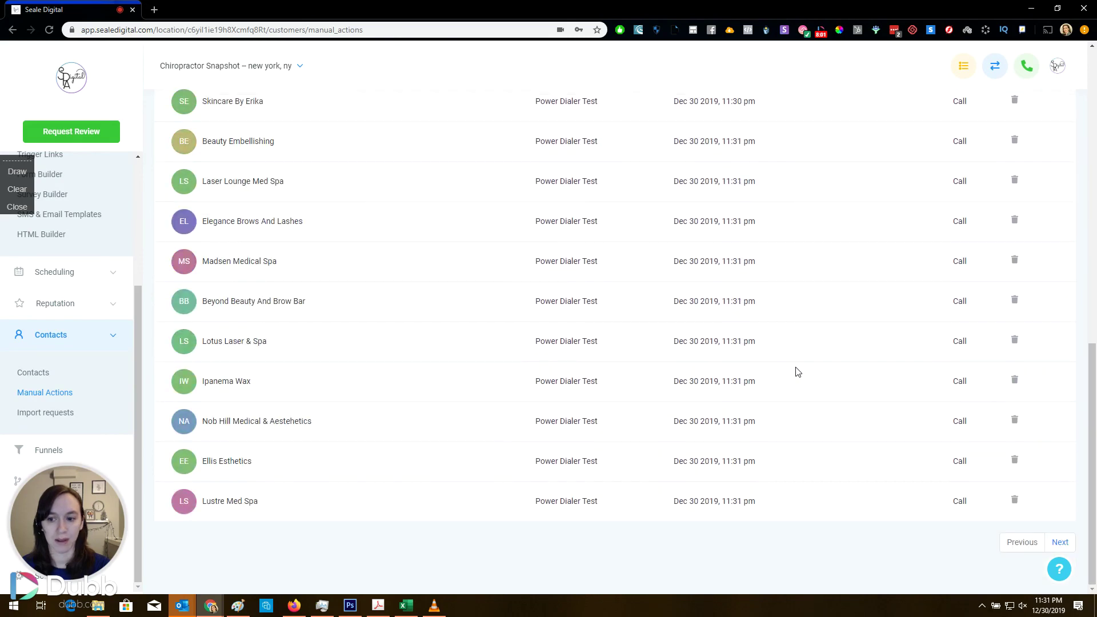
pyautogui.scroll(12, 797, 372)
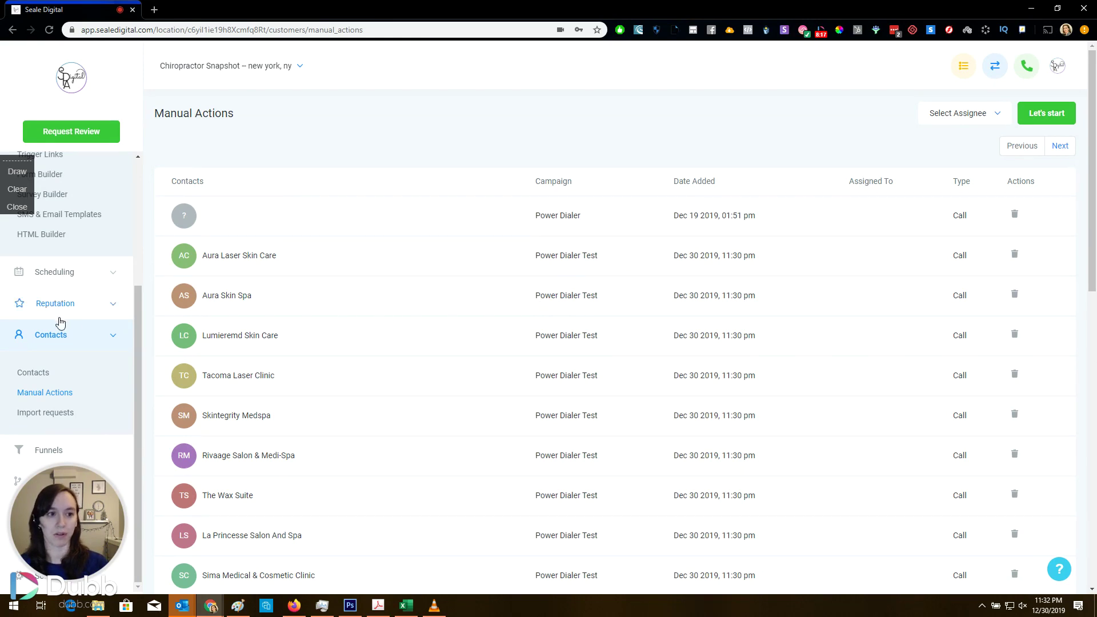
pyautogui.scroll(2, 60, 323)
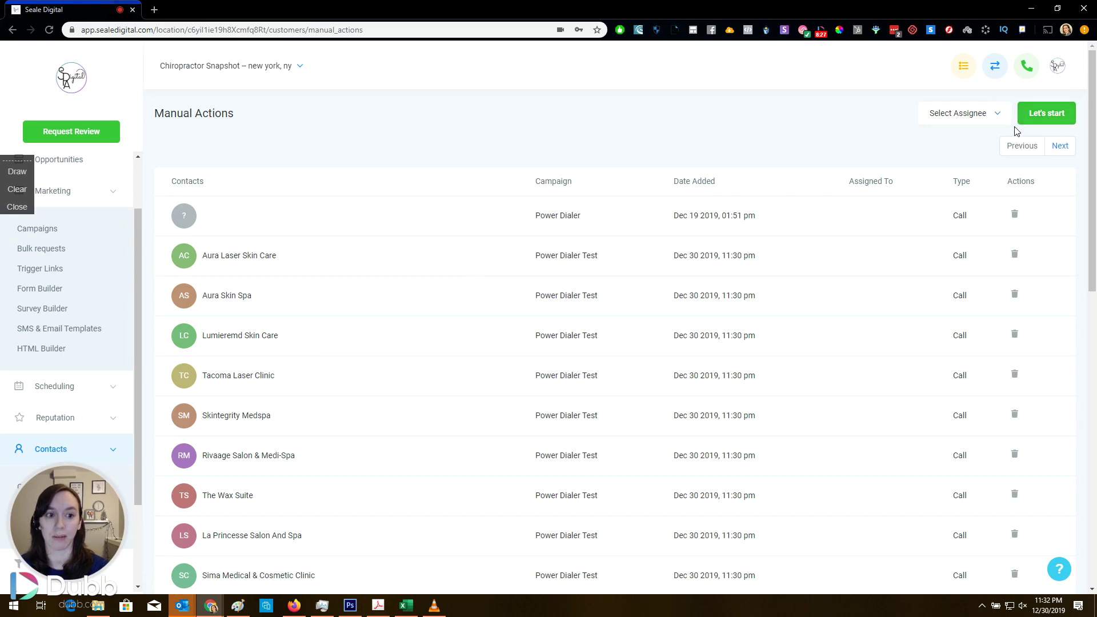
# Switch off Allow multiple in the Power Dialer Test campaign configuration and save it.
pyautogui.click(67, 237)
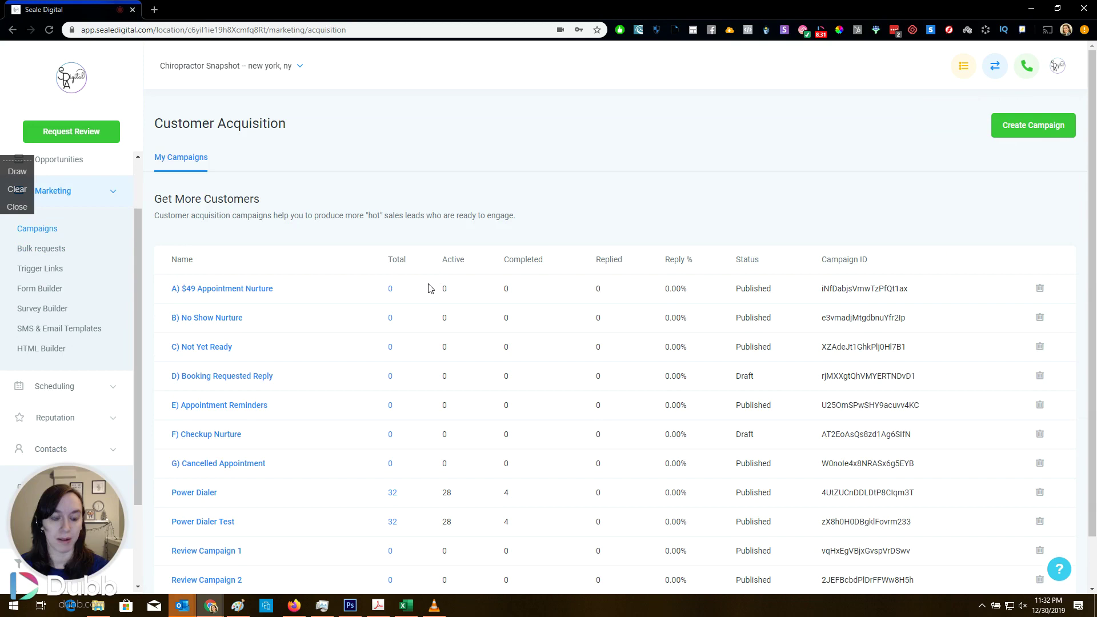
pyautogui.click(201, 522)
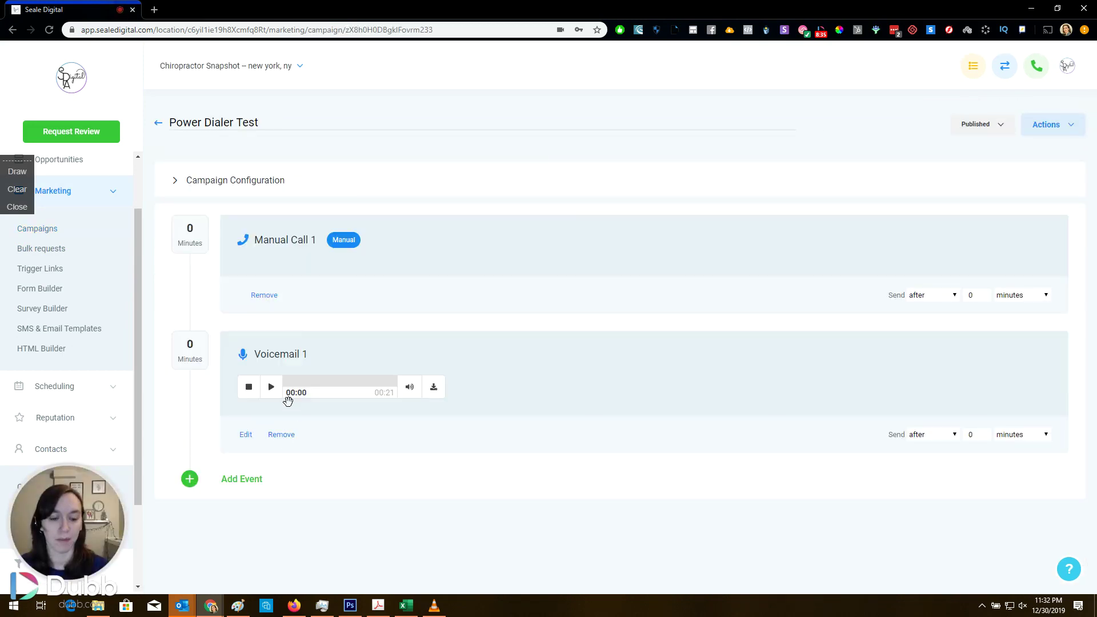
pyautogui.click(237, 181)
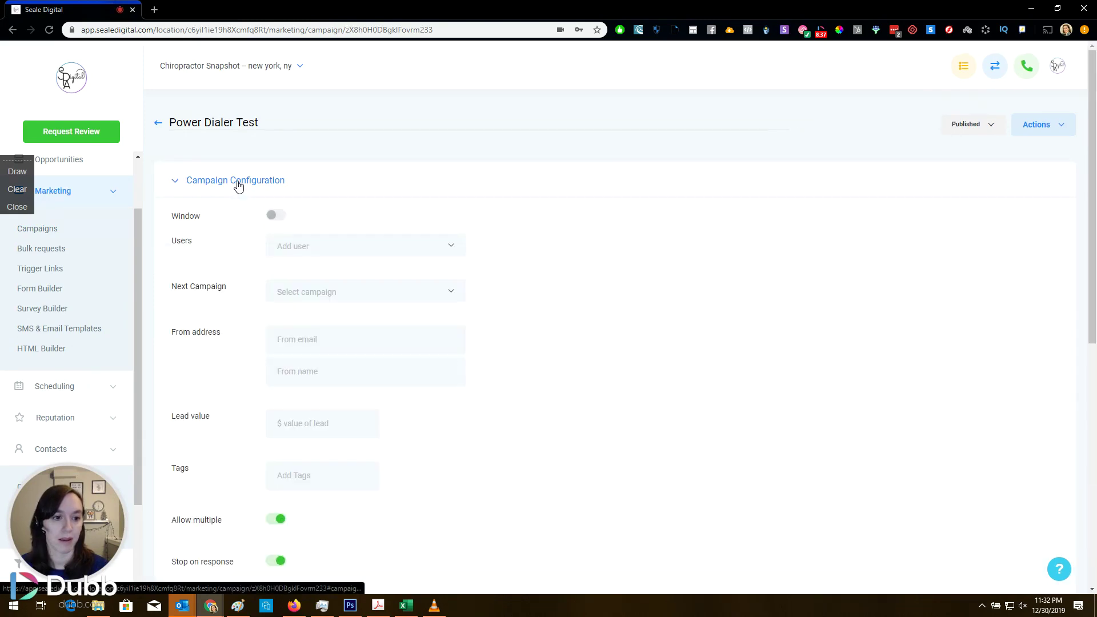
pyautogui.scroll(-3, 245, 268)
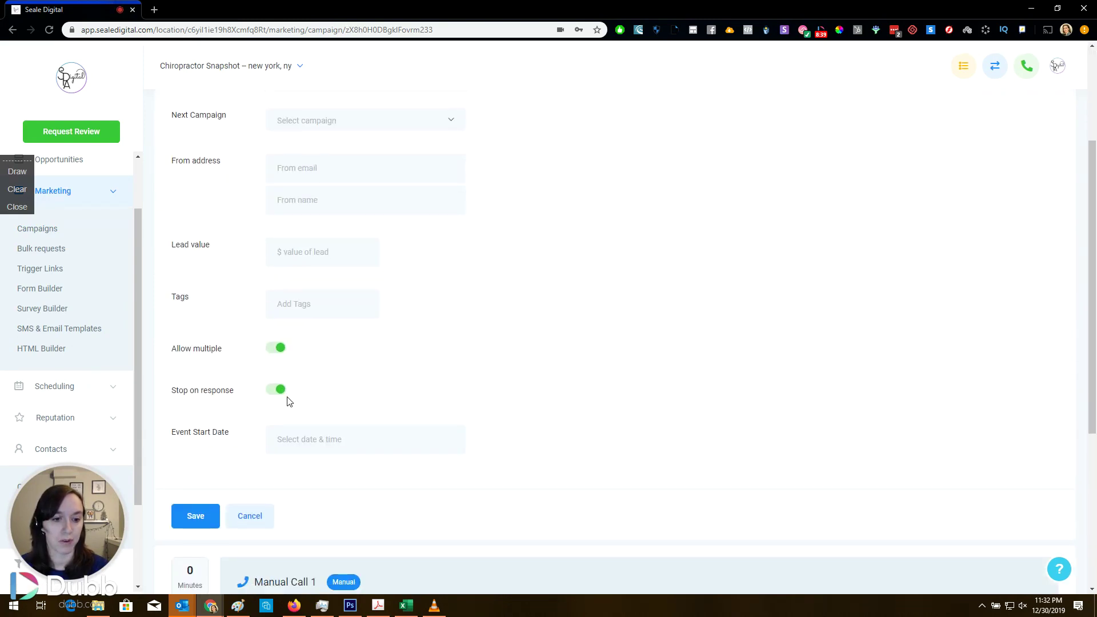
pyautogui.click(276, 351)
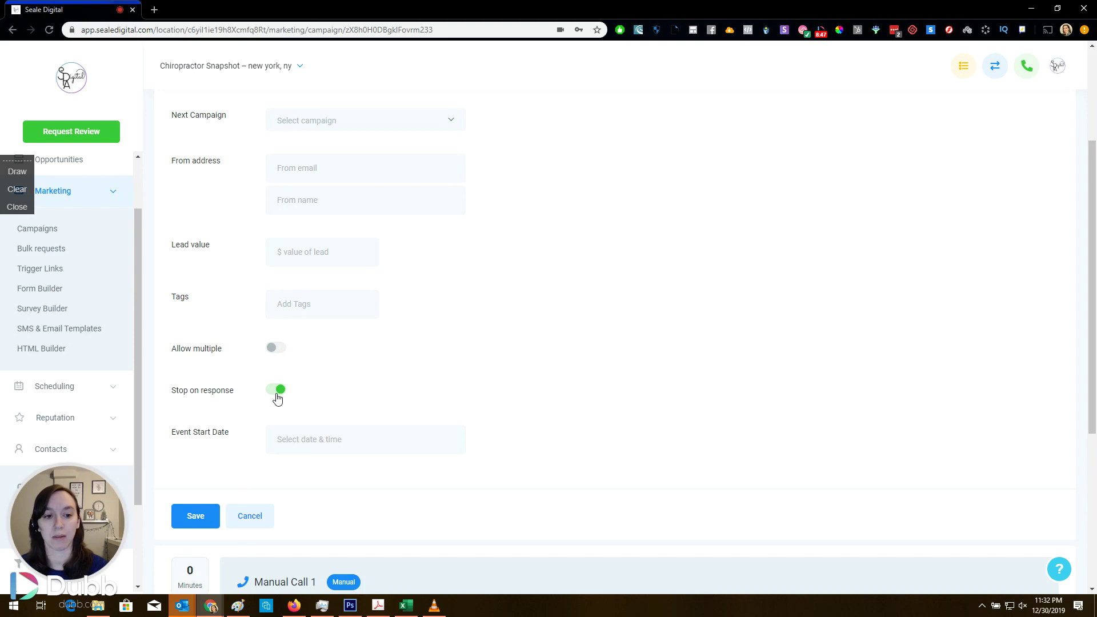
pyautogui.click(187, 516)
# Return to Manual Actions to view the Power Dialer Test Call tasks again.
pyautogui.scroll(-2, 40, 372)
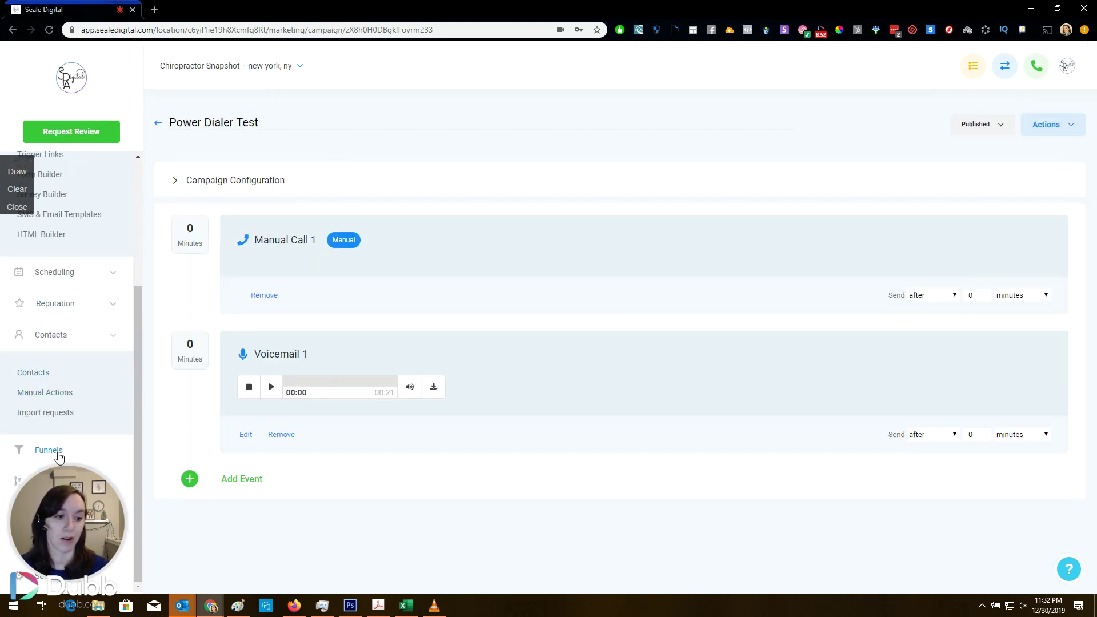
pyautogui.moveTo(63, 519); pyautogui.dragTo(133, 521)
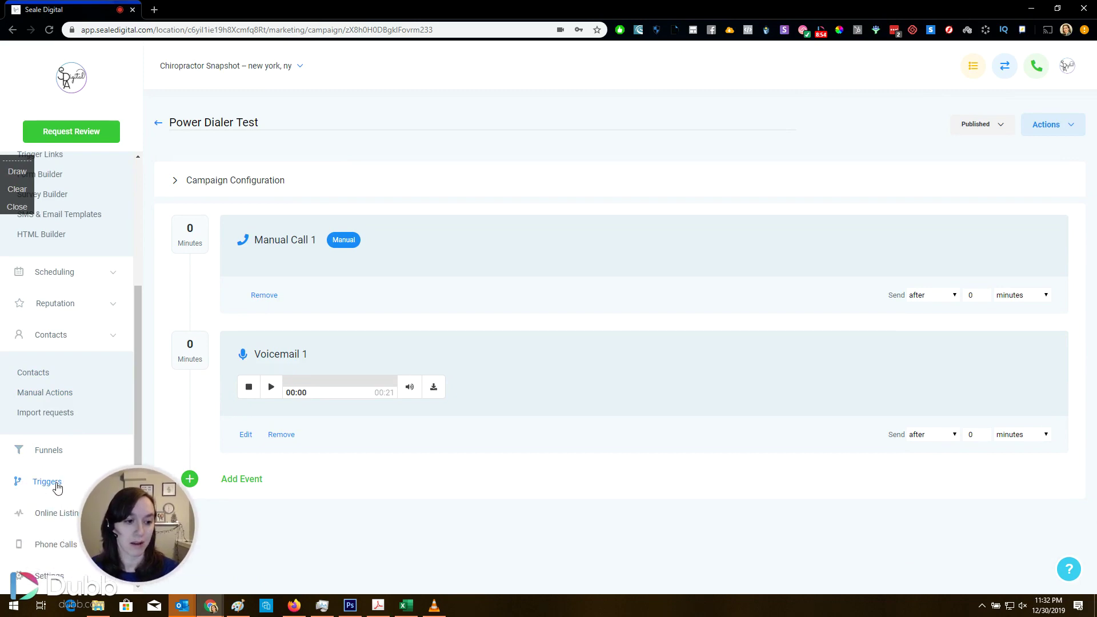
pyautogui.click(60, 399)
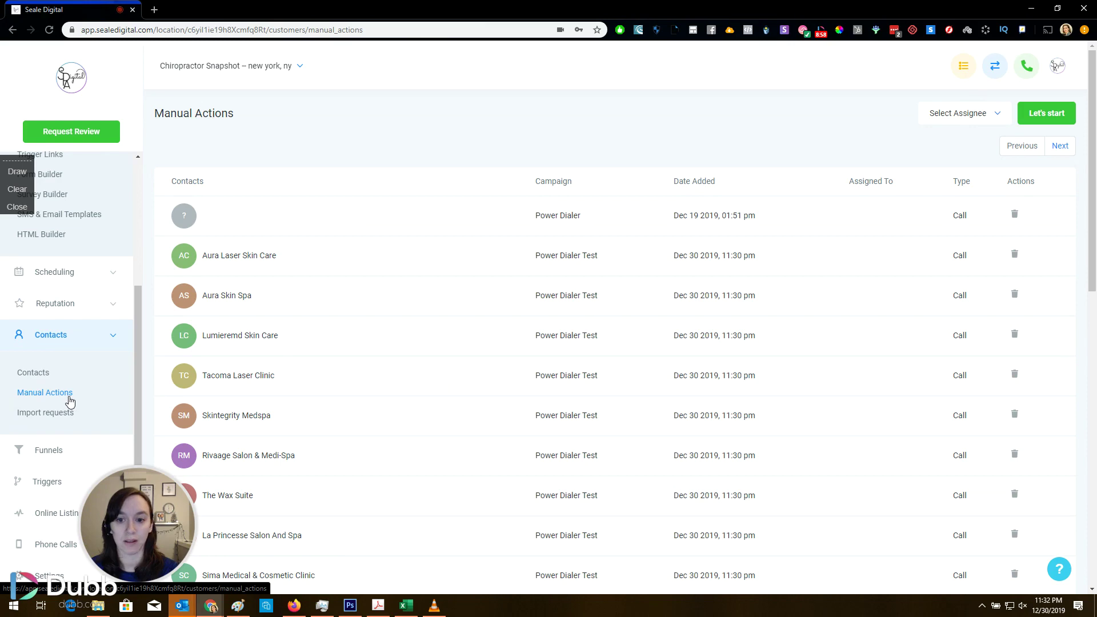
pyautogui.moveTo(122, 514); pyautogui.dragTo(61, 507)
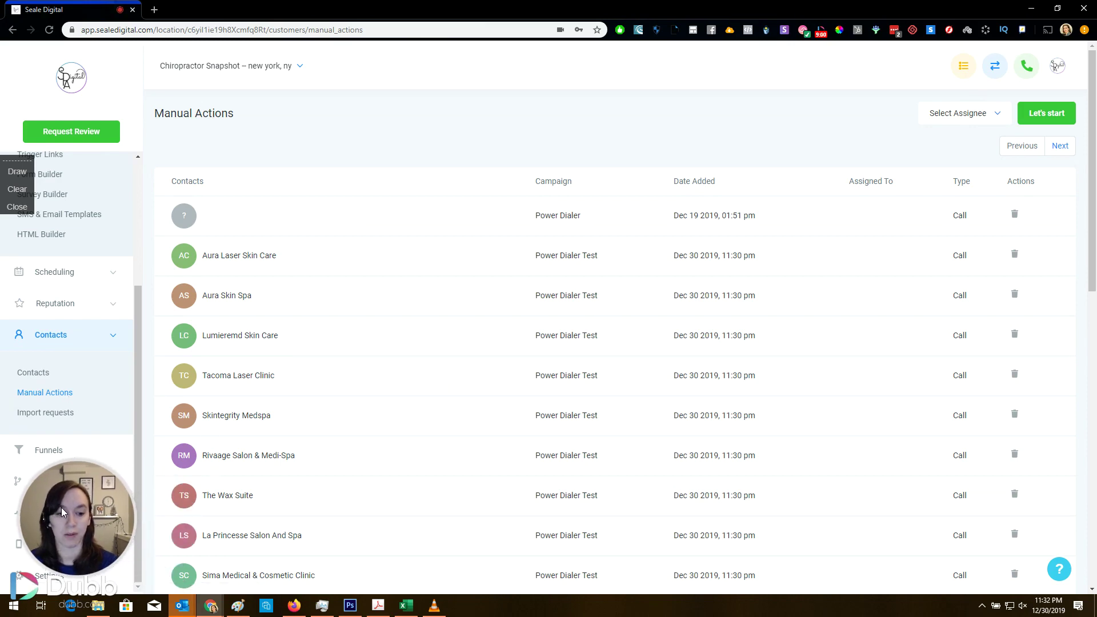